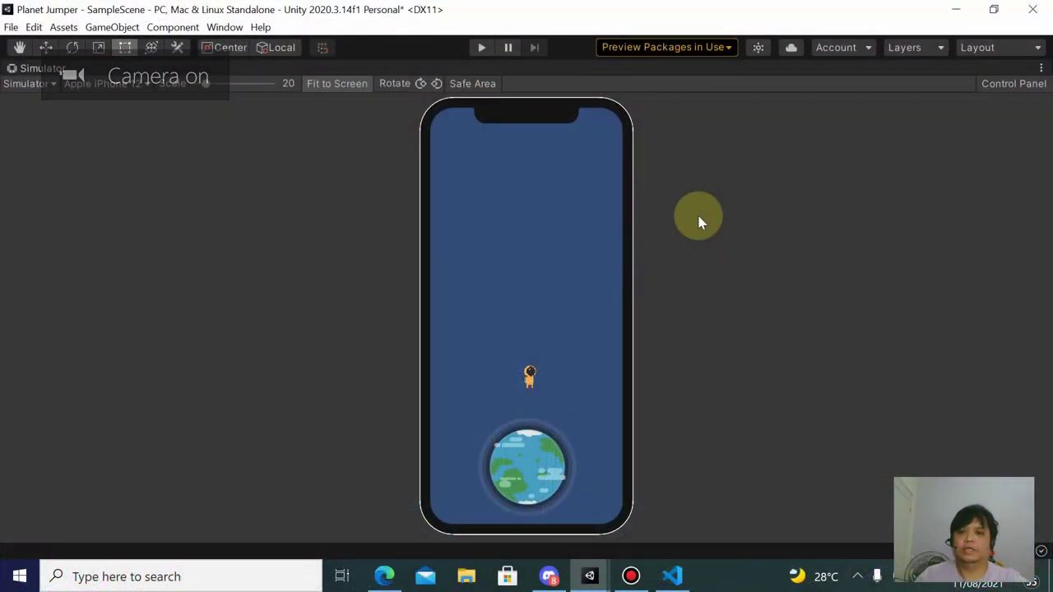
Play the Planet Jumper scene to watch the astronaut orbit, then stop it
click(482, 47)
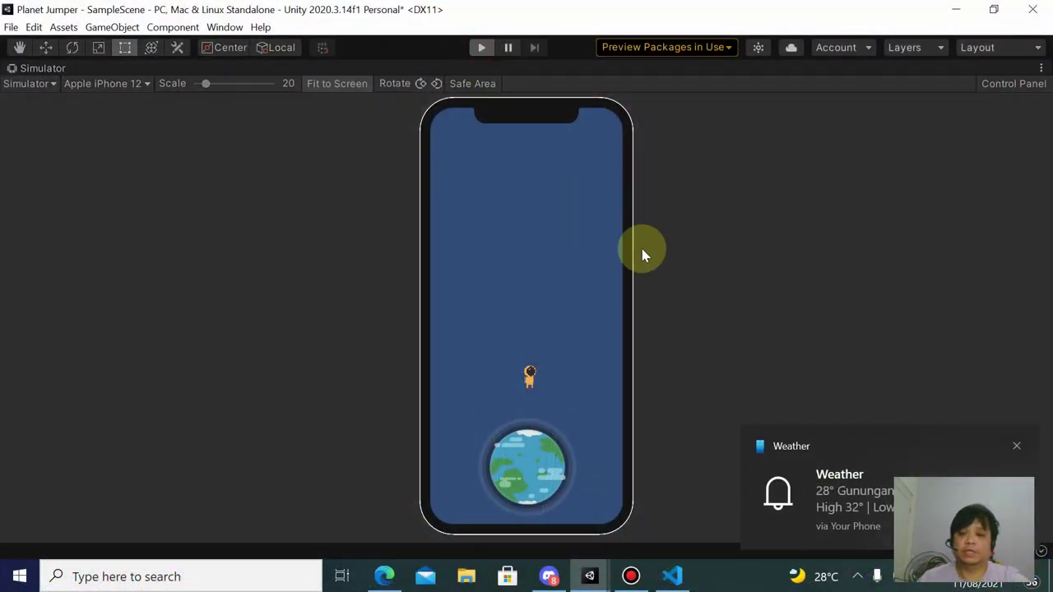
click(481, 47)
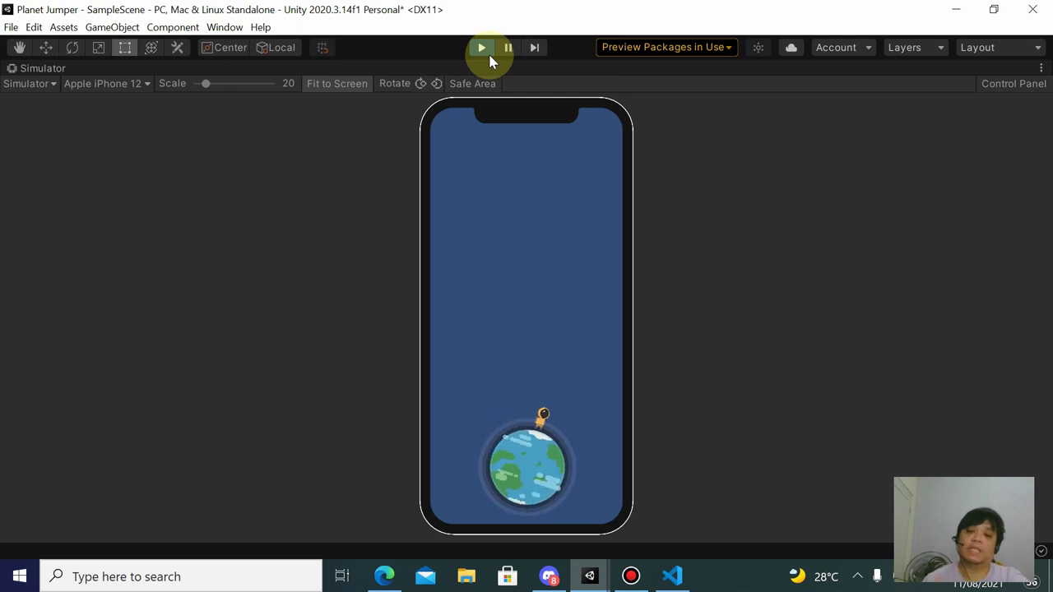
click(482, 48)
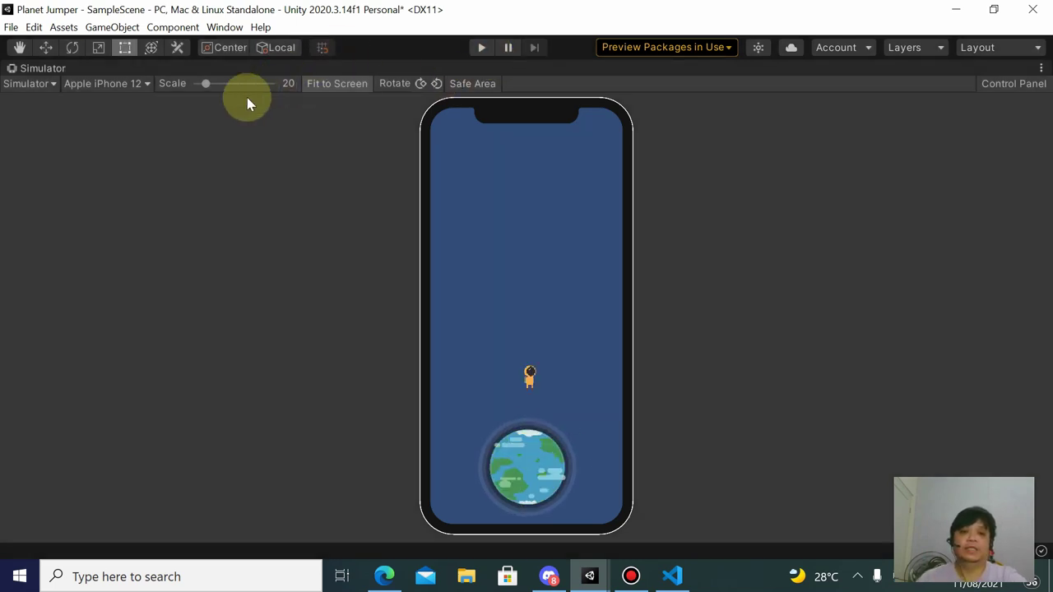
Un-maximize the Simulator and open PlayerHandler from Assets/Script in VS Code
click(1040, 69)
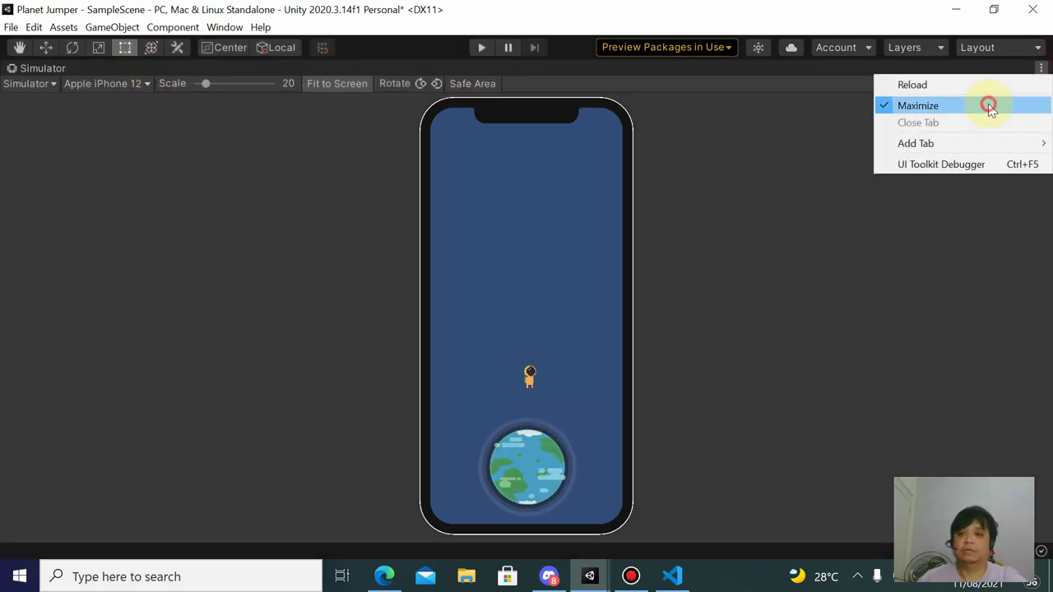
click(987, 103)
double_click(277, 409)
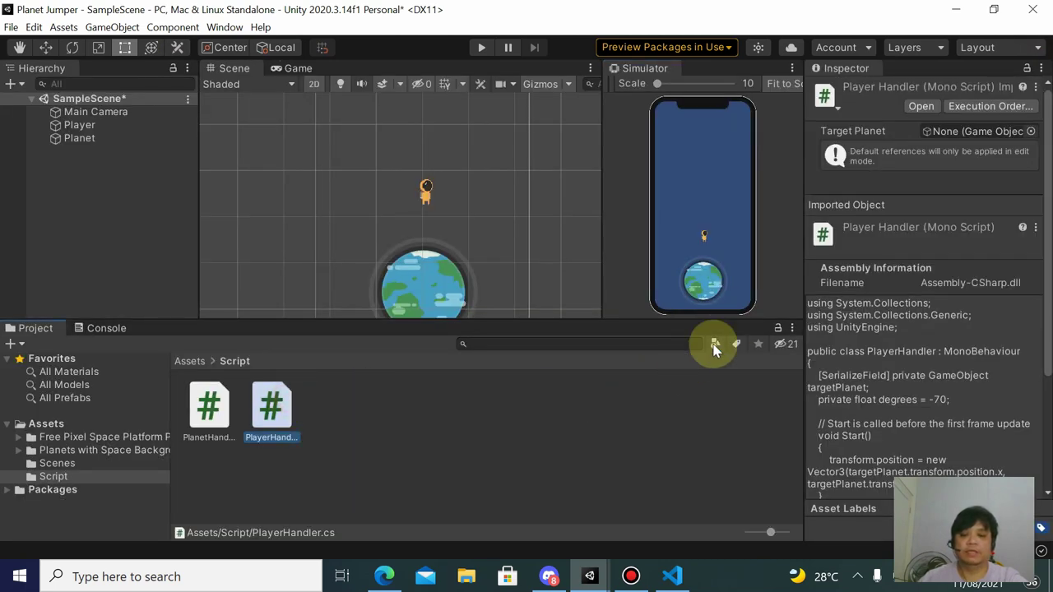
Add indented blank lines above and below the RotateAround line in Update
scroll(450, 274, down, 3)
scroll(200, 348, up, 1)
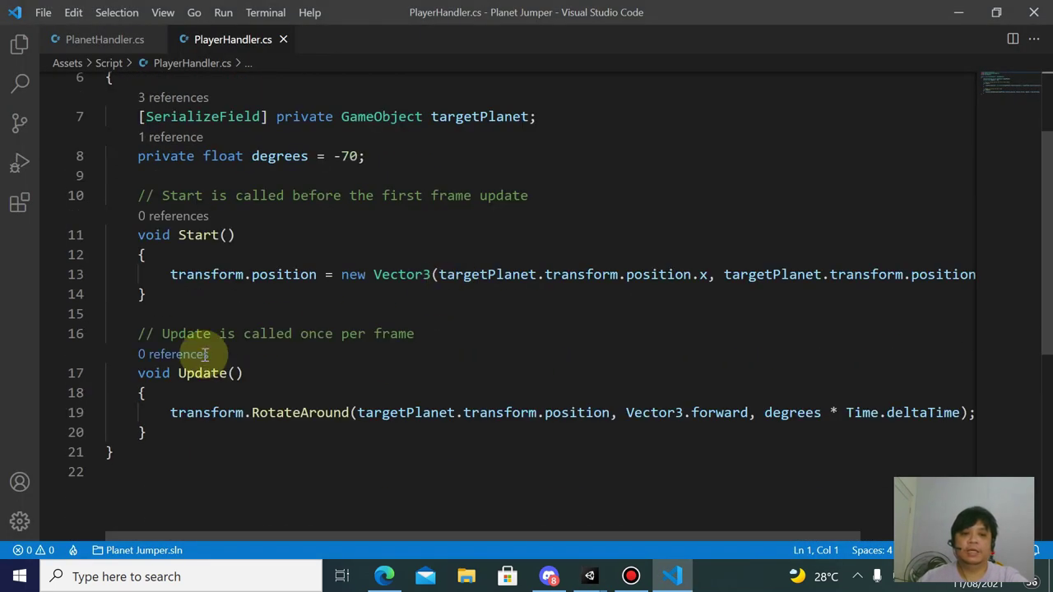
scroll(315, 318, down, 1)
scroll(315, 318, down, 1)
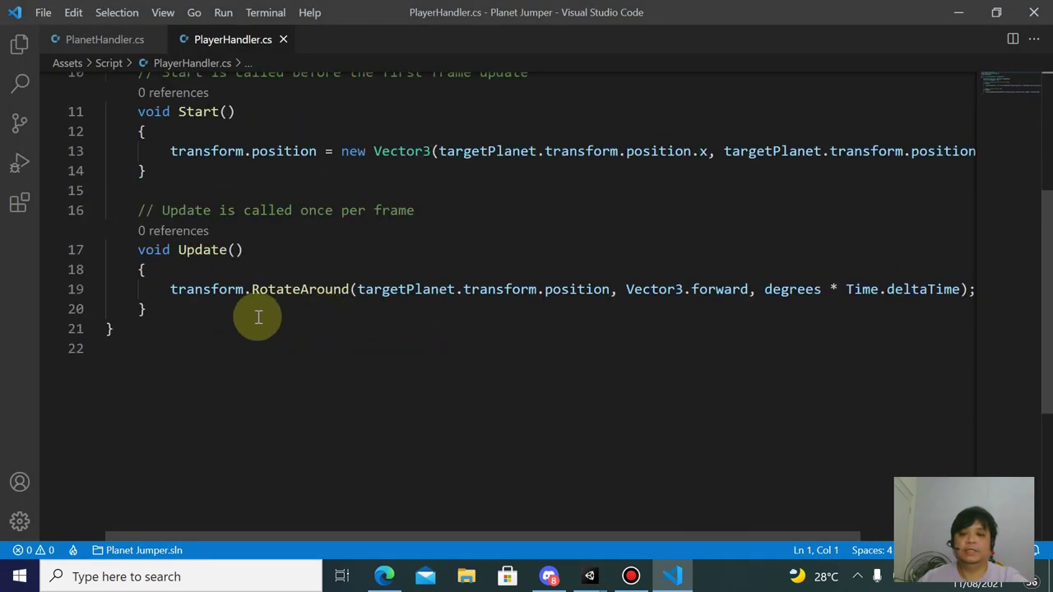
click(176, 290)
key(Left)
key(Return)
key(Up)
key(Down)
key(shift+Tab)
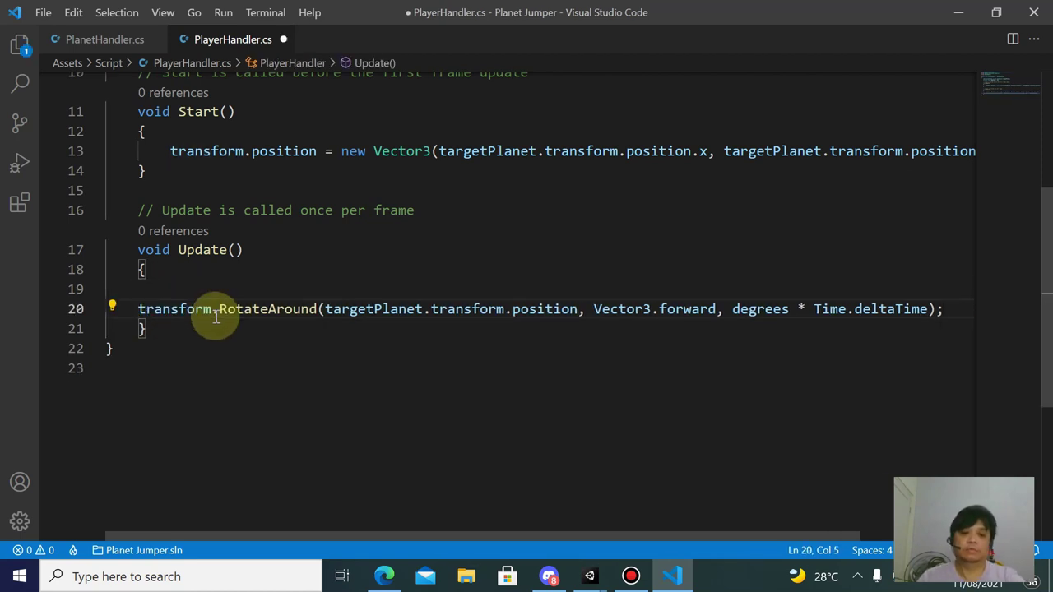
key(Tab)
key(Down)
key(Left)
key(Return)
key(Up)
key(Tab)
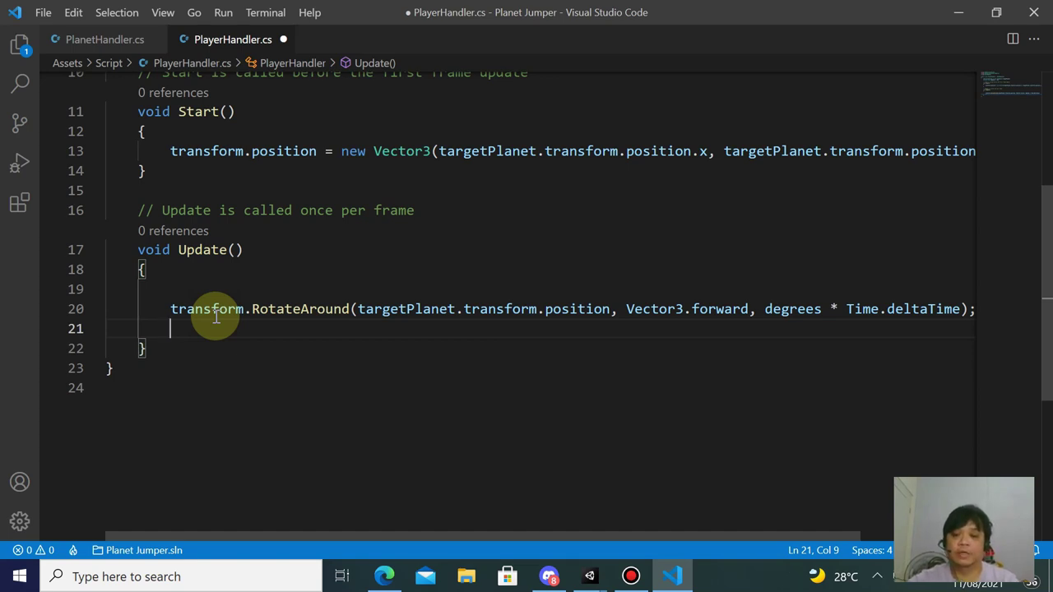
Start an if(Touchscreen. condition and add the 'using UnityEngine.InputSystem;' import
key(Return)
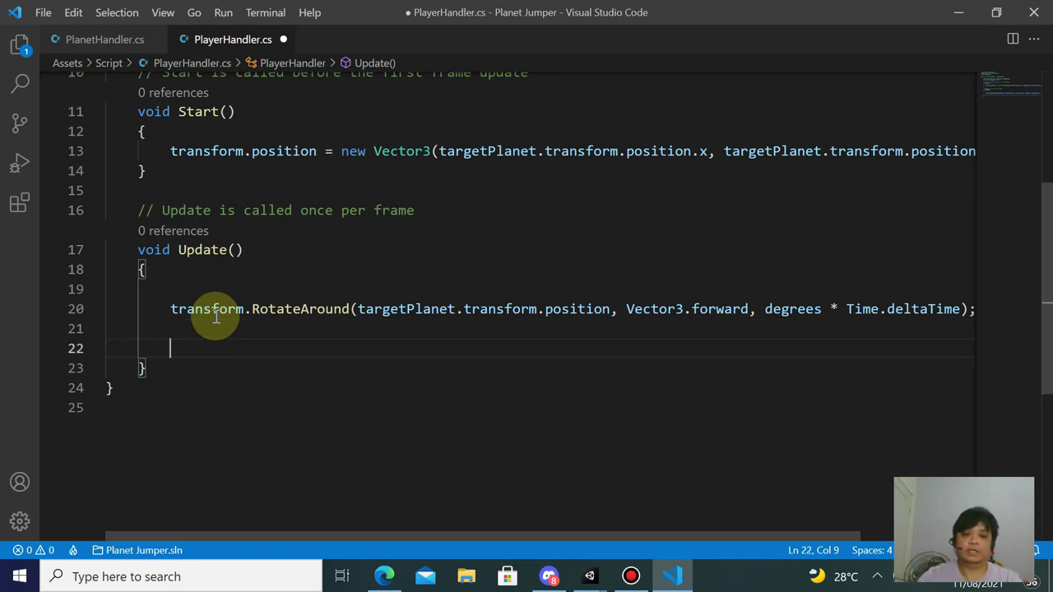
text(if(To)
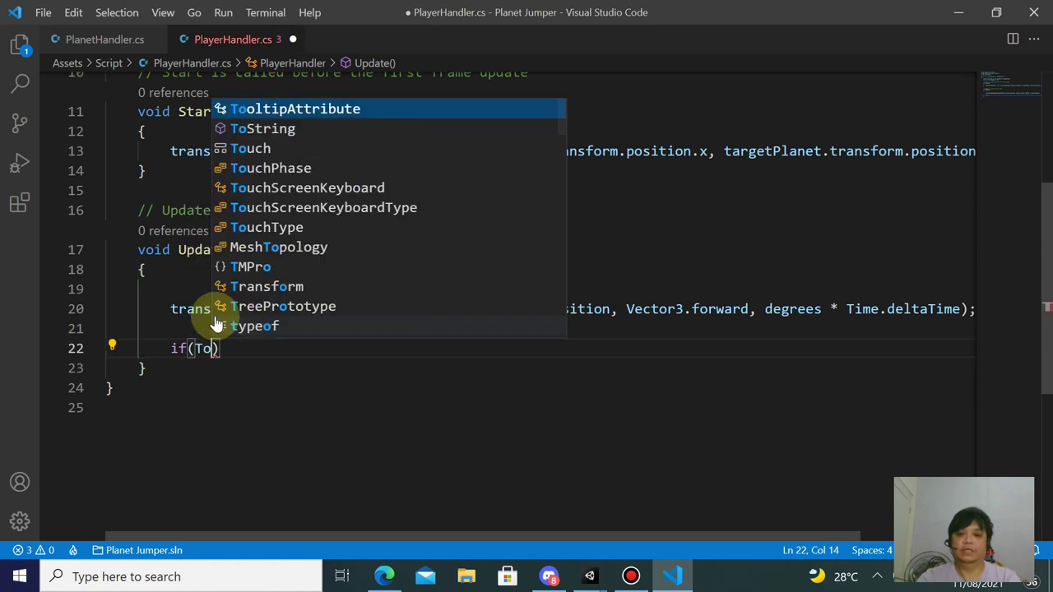
text(uchsc)
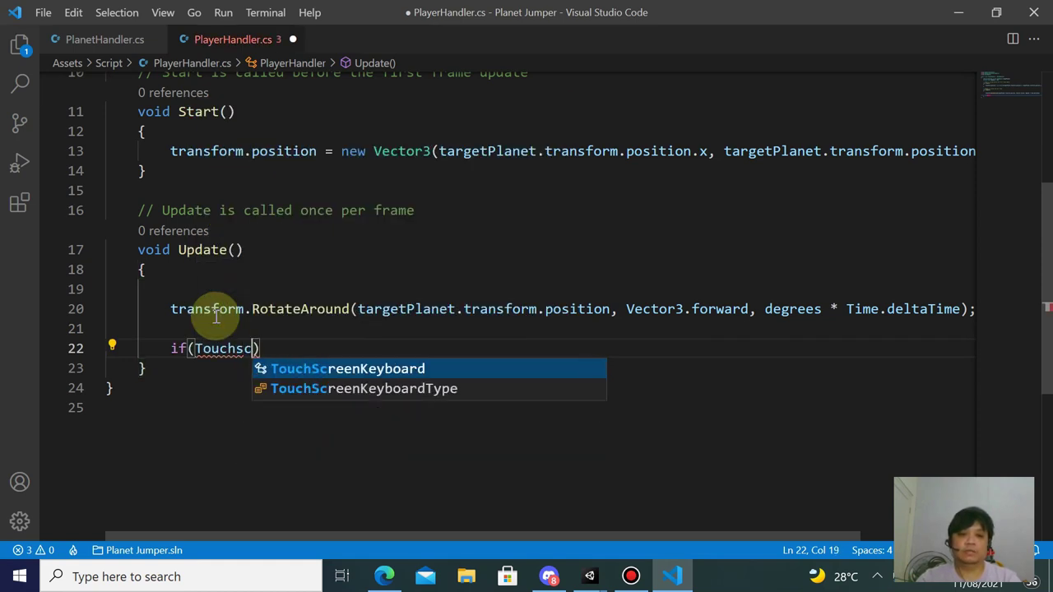
text(reenKeyboard.)
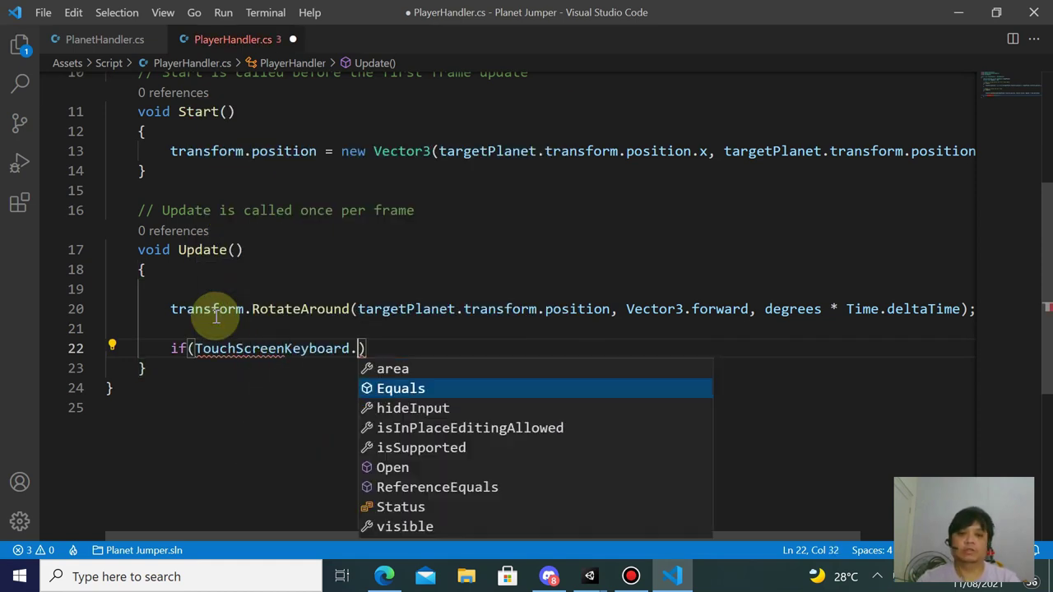
key(ctrl+z)
text(.)
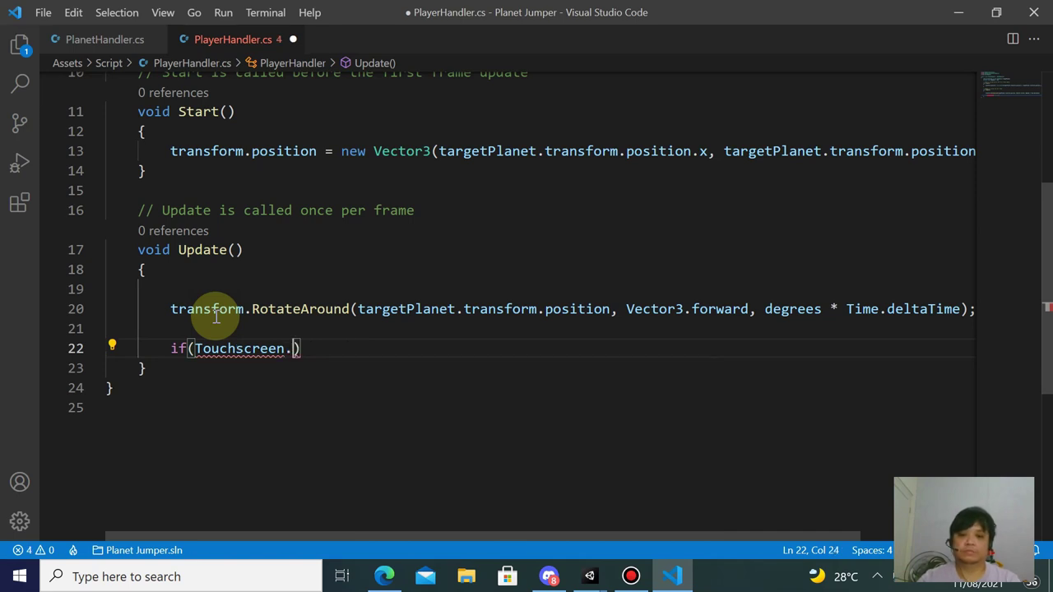
key(Left)
key(Left)
key(Left)
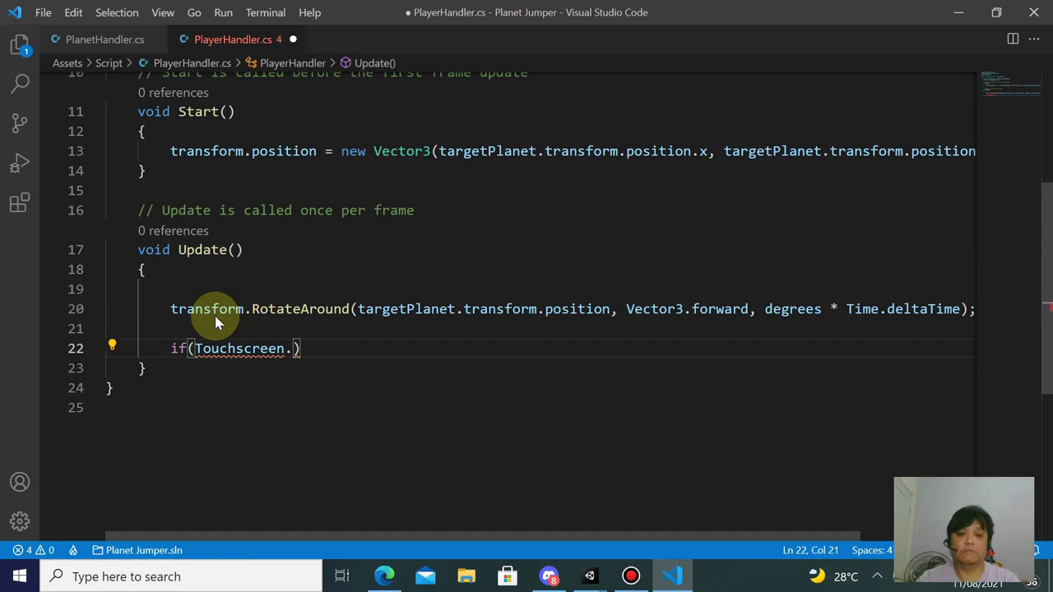
key(ctrl+comma)
key(ctrl+w)
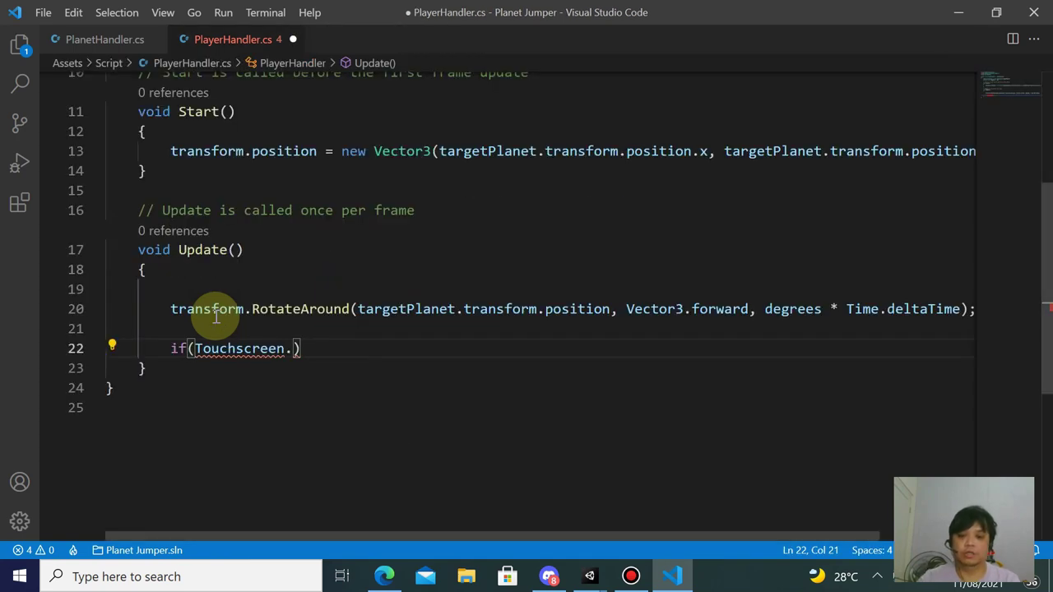
key(ctrl+period)
key(Up)
key(Up)
key(Up)
key(Up)
key(Up)
key(Up)
key(Up)
key(Up)
key(Up)
key(Up)
key(Up)
key(Return)
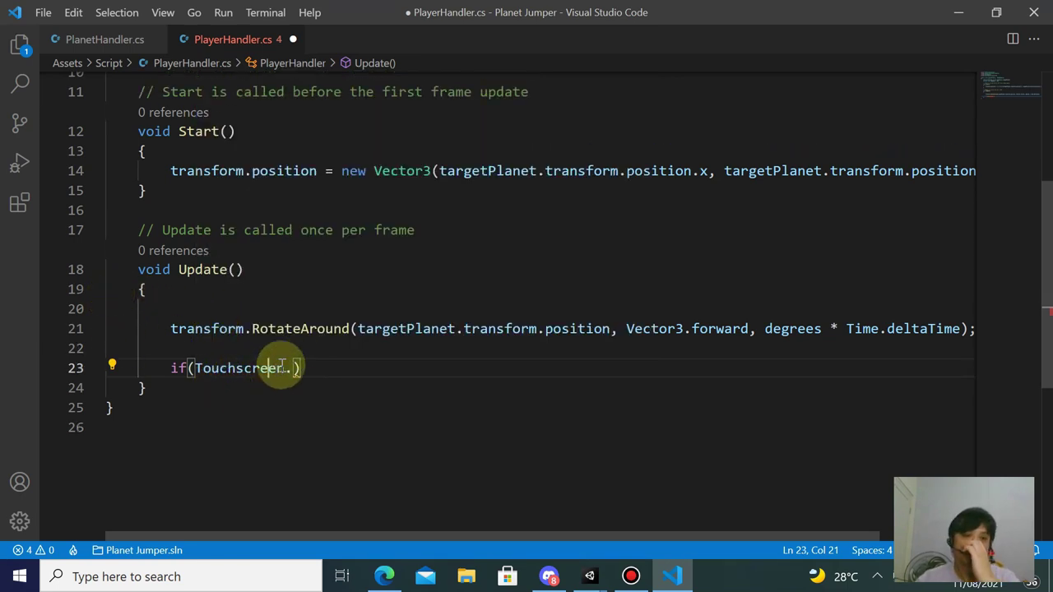
Extend the touch condition to Touchscreen.current
scroll(274, 369, up, 3)
scroll(336, 348, up, 3)
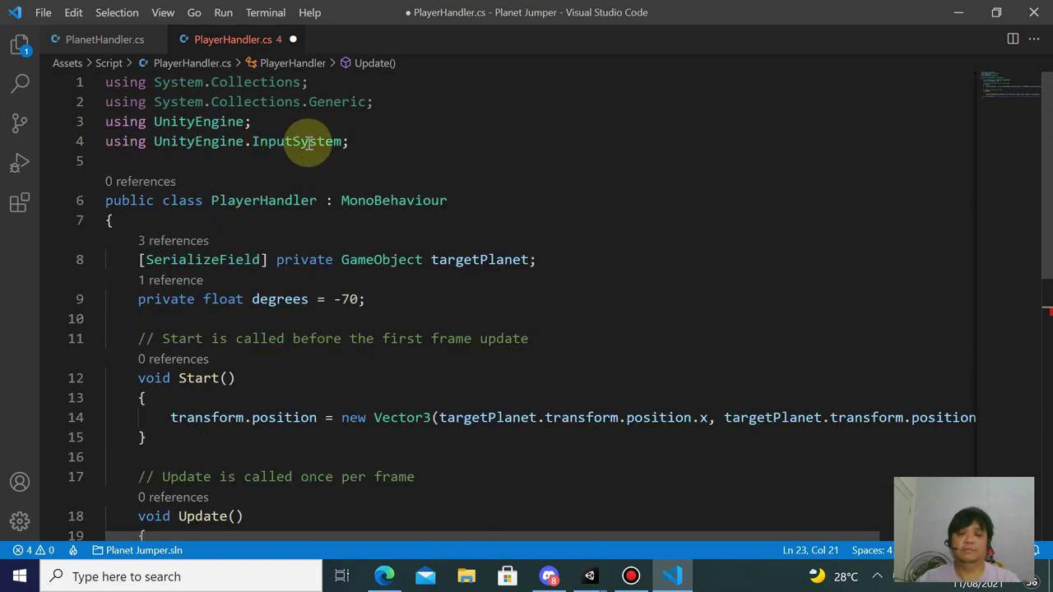
mouse_move(308, 145)
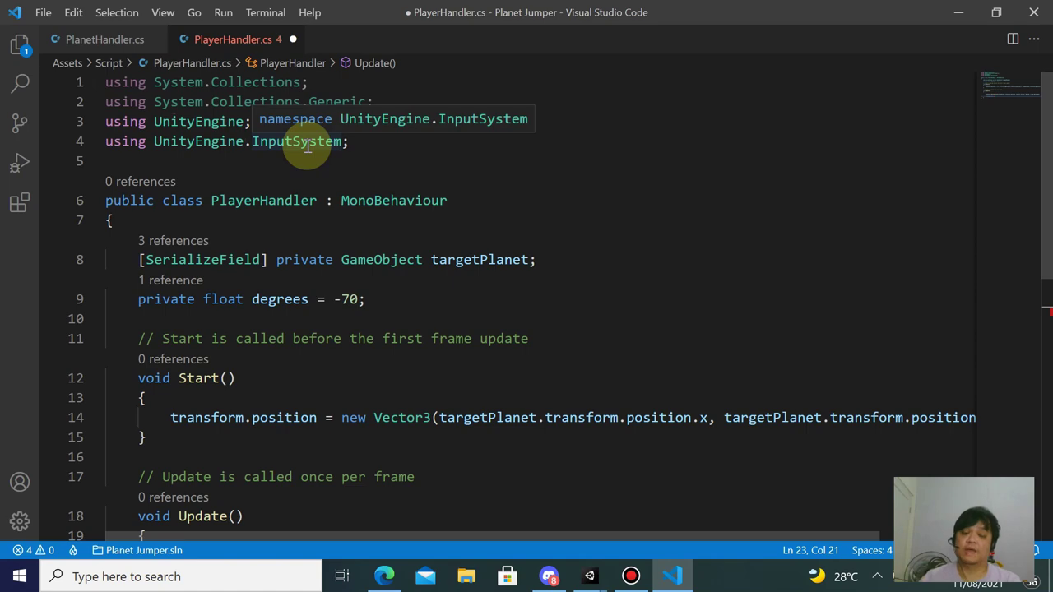
scroll(329, 195, down, 1)
scroll(376, 266, down, 1)
scroll(301, 365, down, 1)
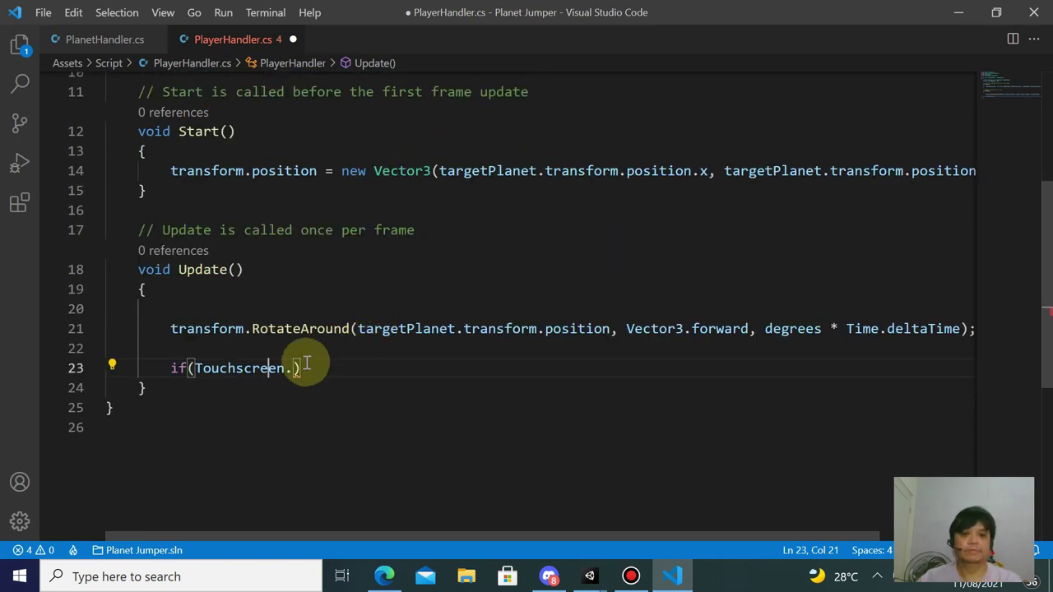
click(291, 368)
text(curre)
key(Tab)
Finish the condition as .primaryTouch.press.isPressed and open the if-block body
text(.)
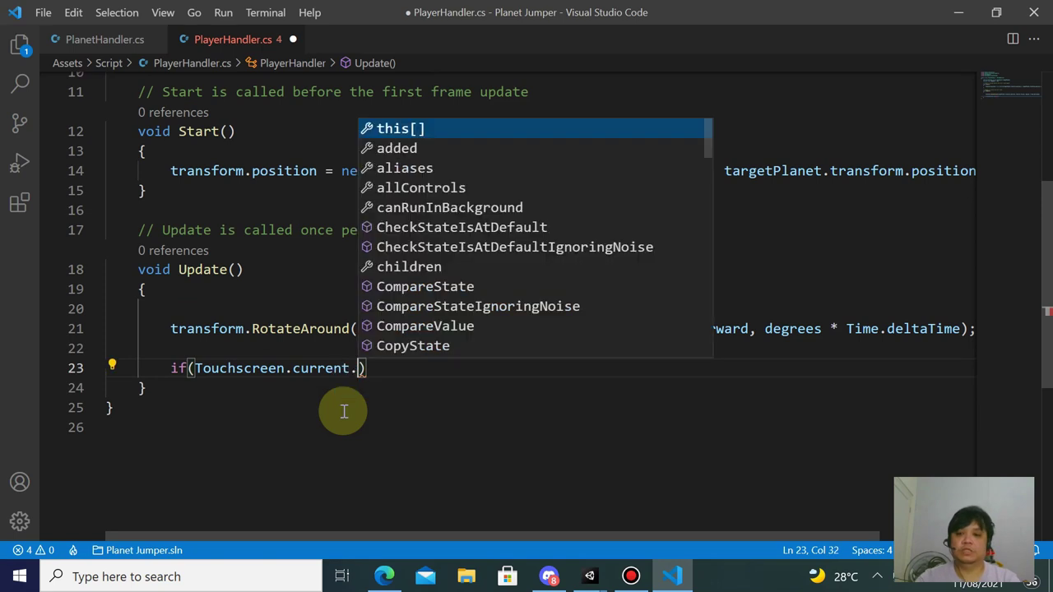
text(ro)
key(BackSpace)
key(BackSpace)
key(BackSpace)
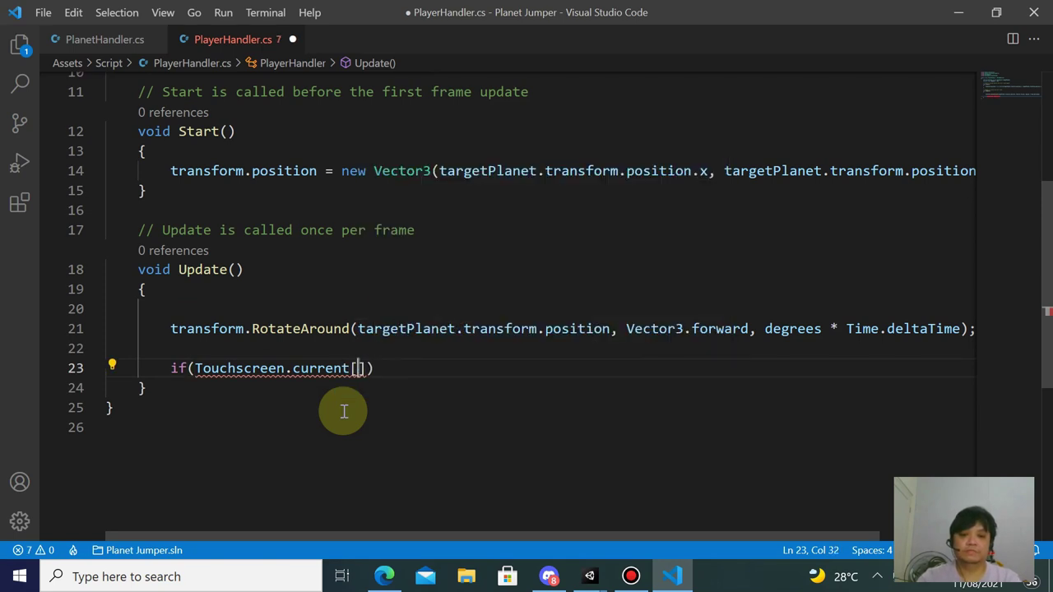
text(.)
key(Tab)
key(BackSpace)
key(BackSpace)
text(.pr)
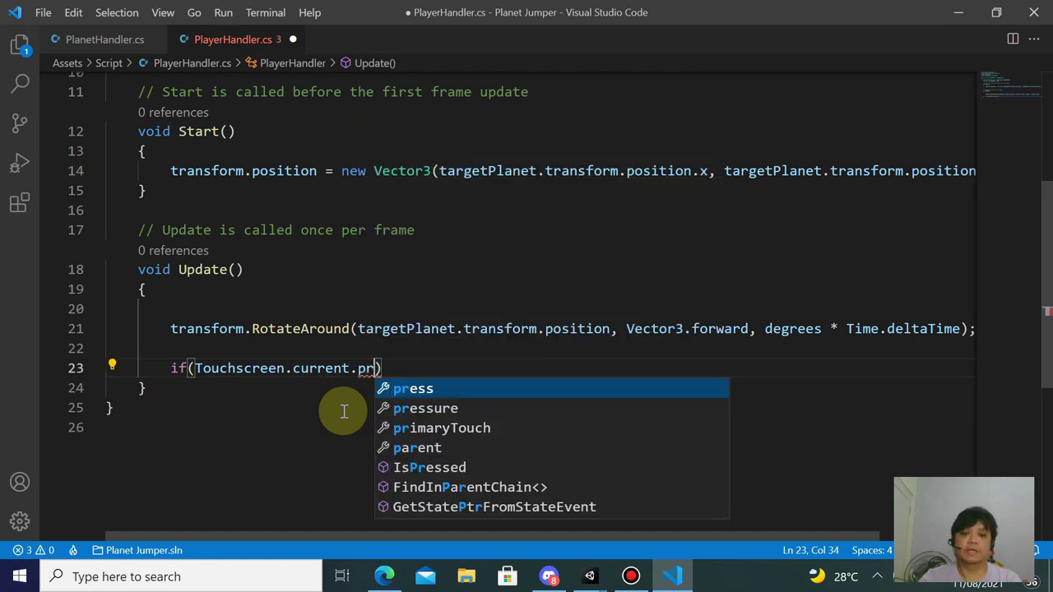
key(Down)
key(Down)
key(Tab)
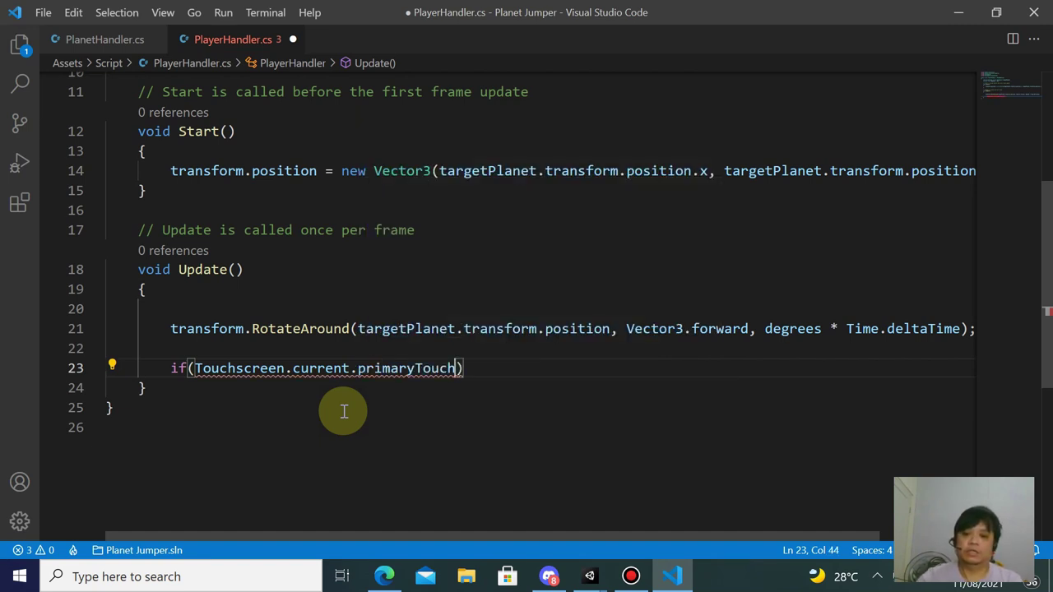
text(.pre)
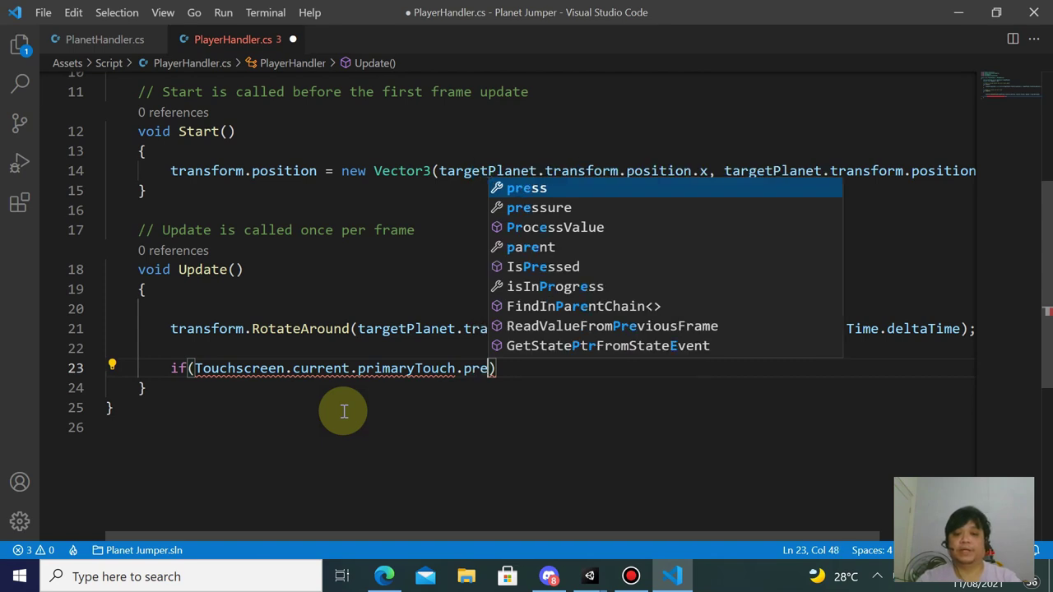
text(ss.isP)
key(Tab)
text() {)
key(Return)
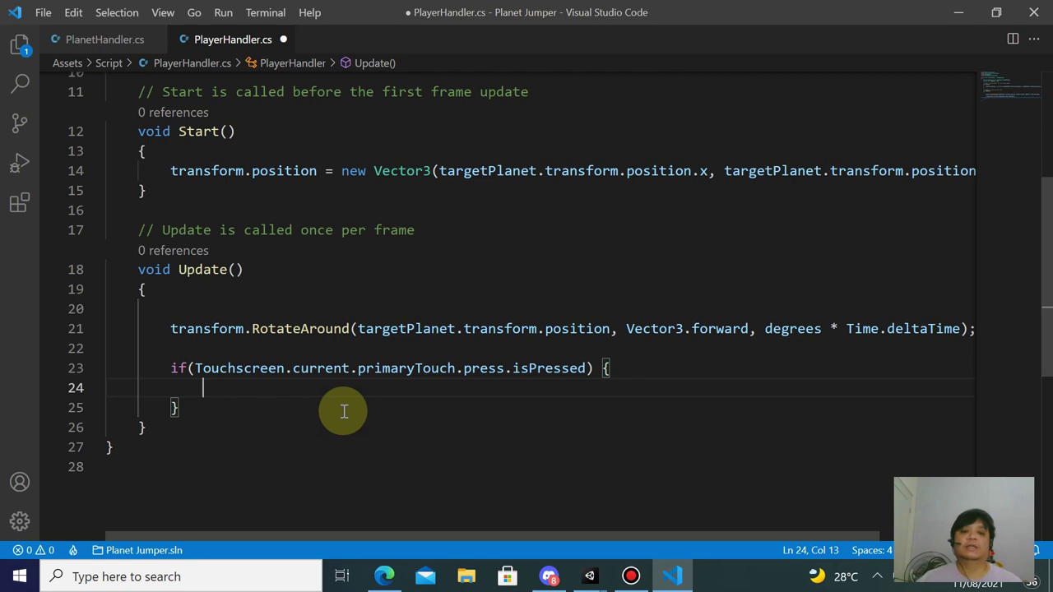
mouse_move(431, 370)
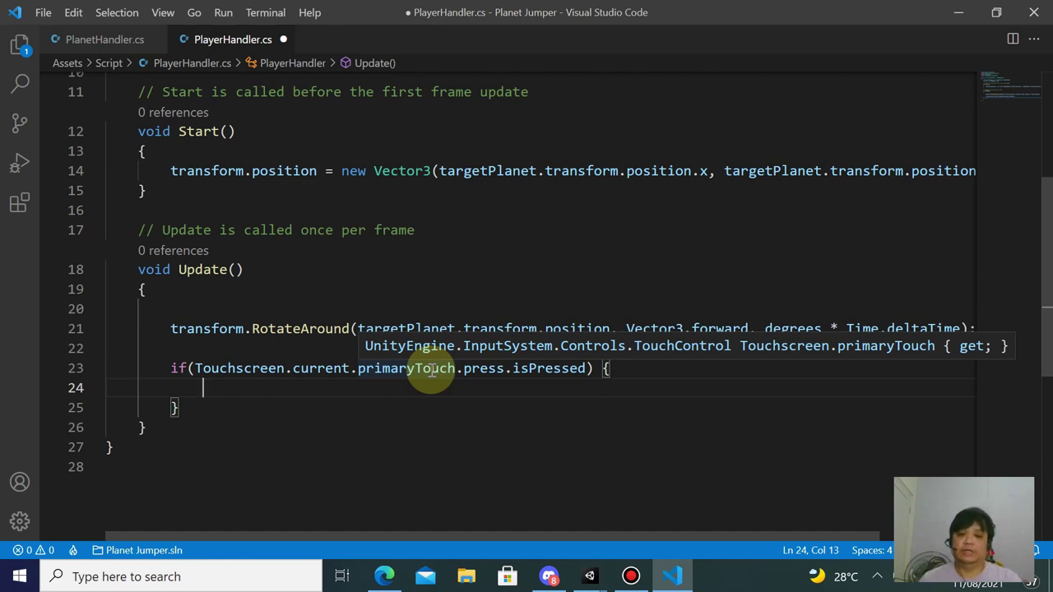
Write gameObject.GetComponent<Rigidbody2D>().AddForce(transform.up * jumpForce); inside the touch block
text(gameObject)
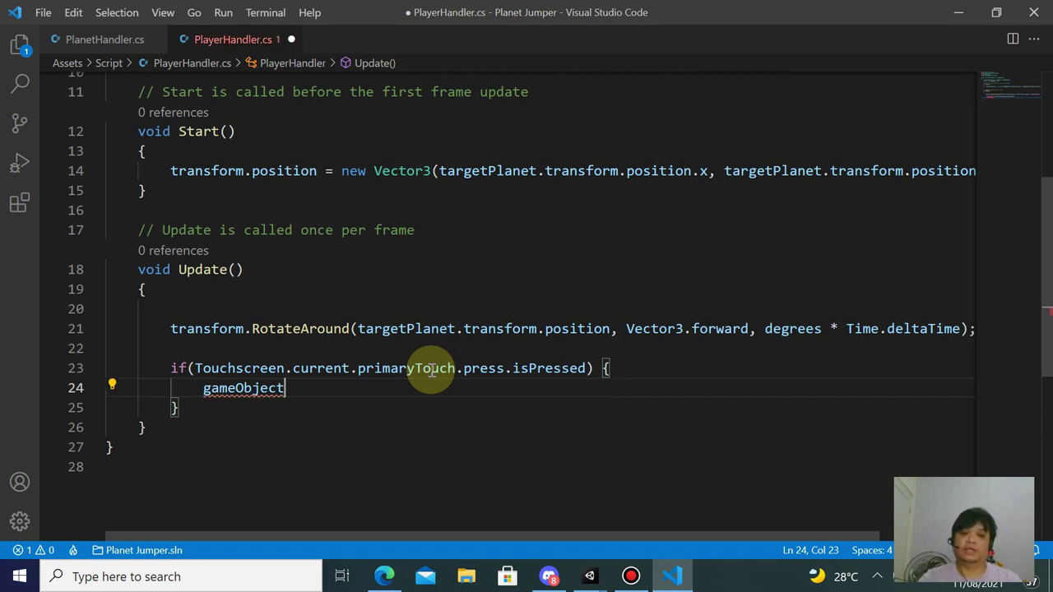
text(.)
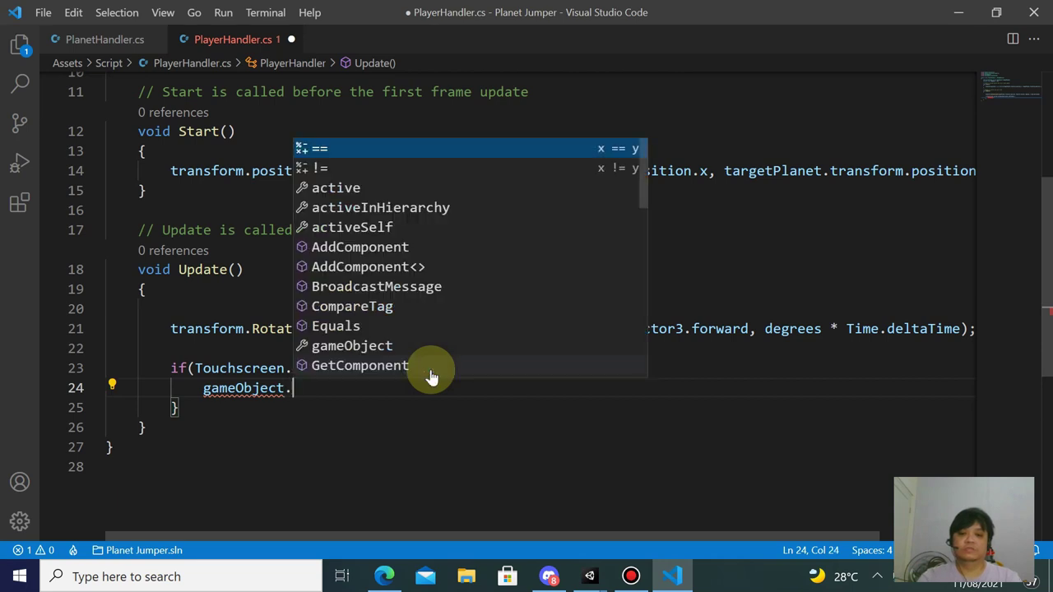
text(Ge)
key(Return)
text(<)
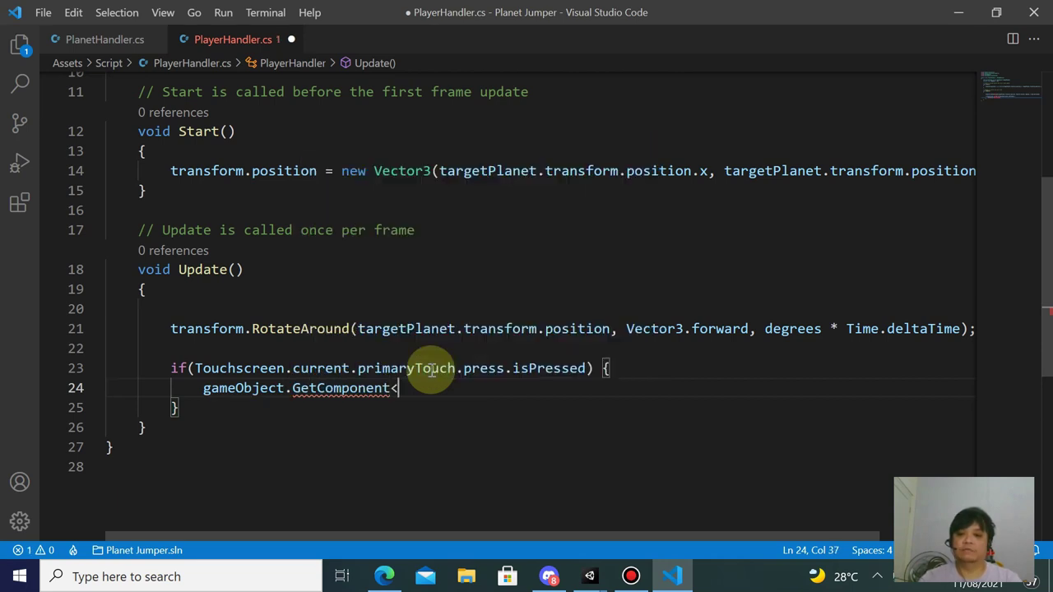
text(R)
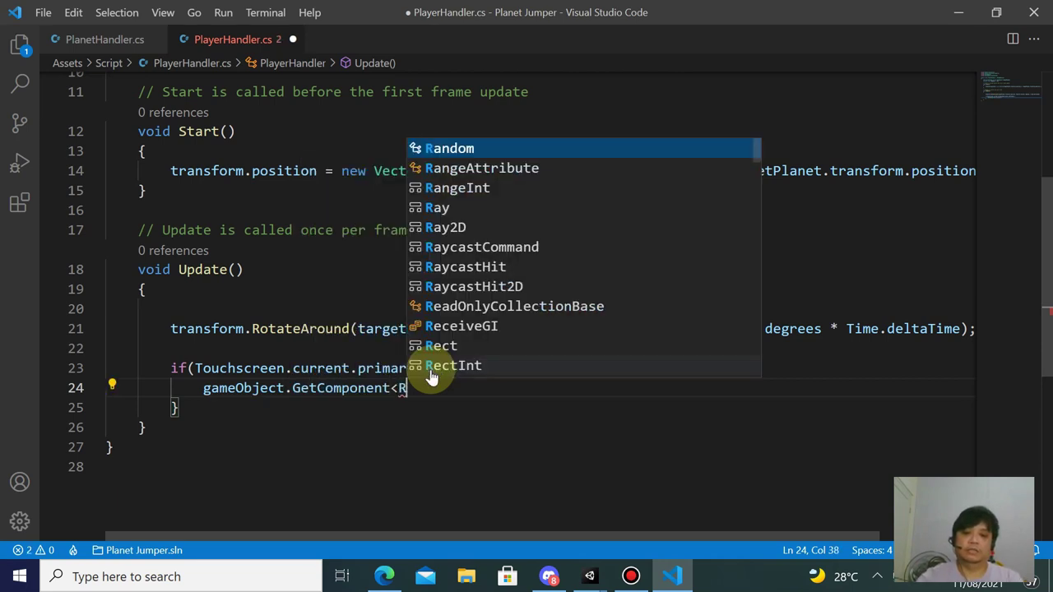
text(igi)
key(Down)
key(Return)
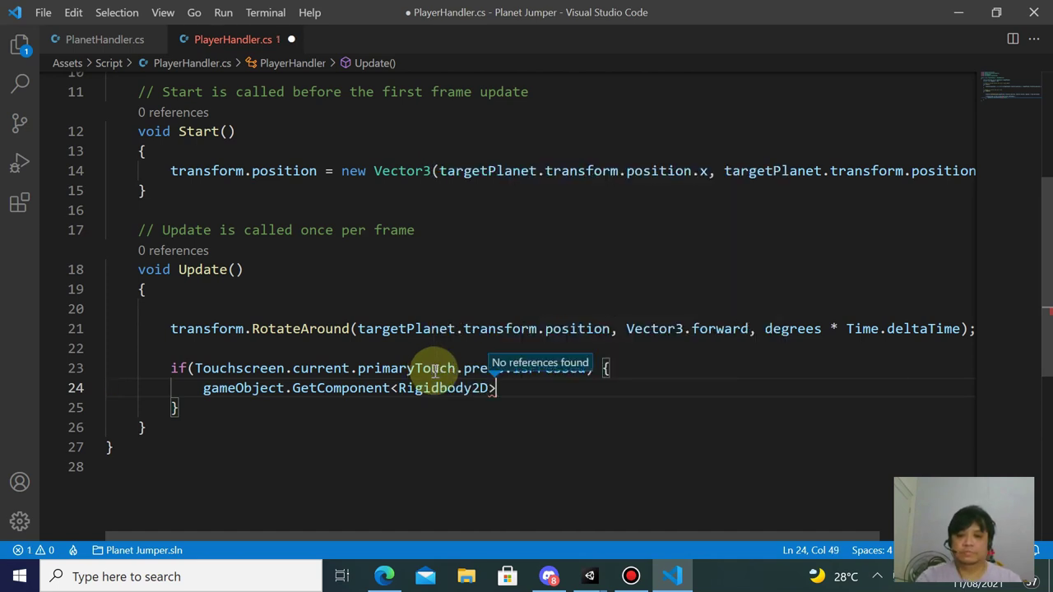
text(())
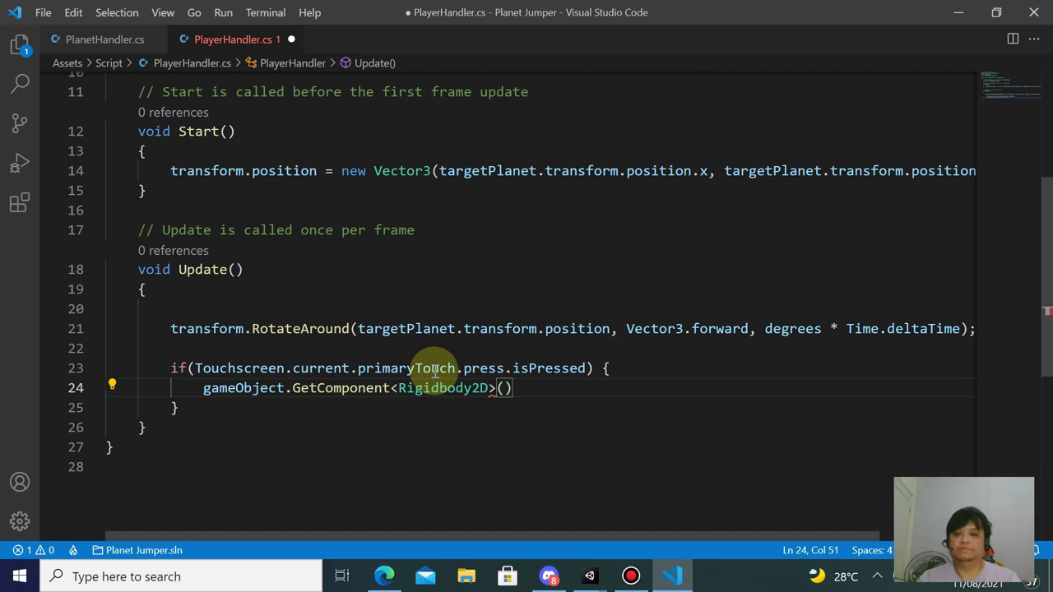
text(.AddF)
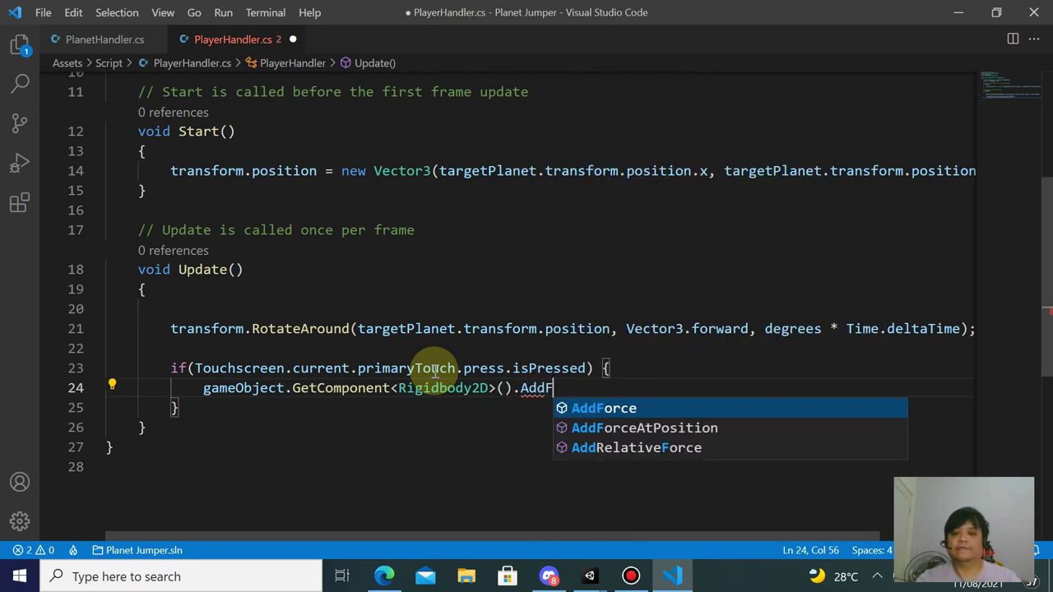
key(Return)
text(()
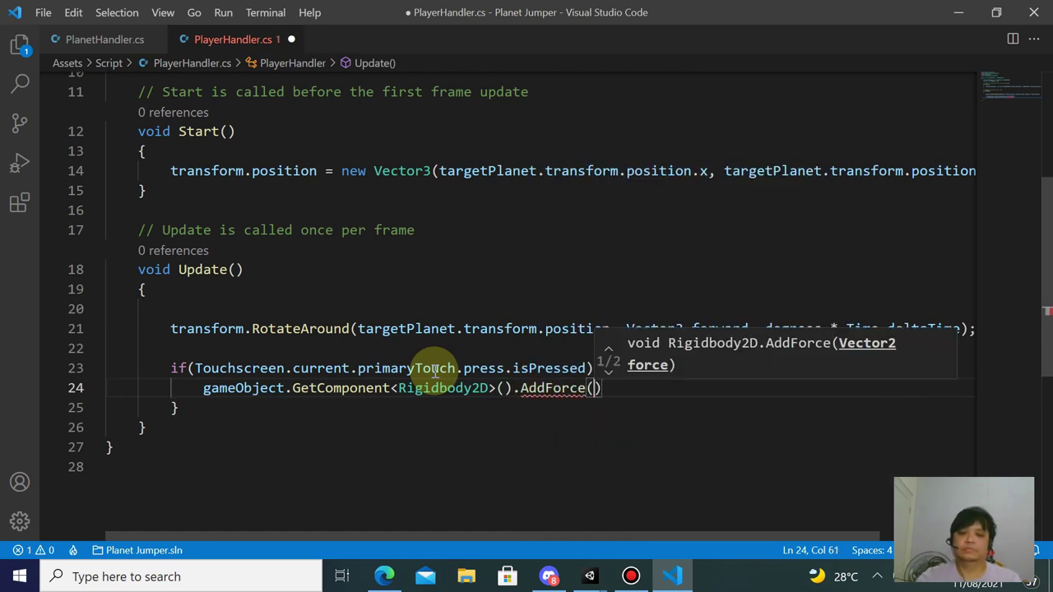
text(transo)
key(Return)
text(.)
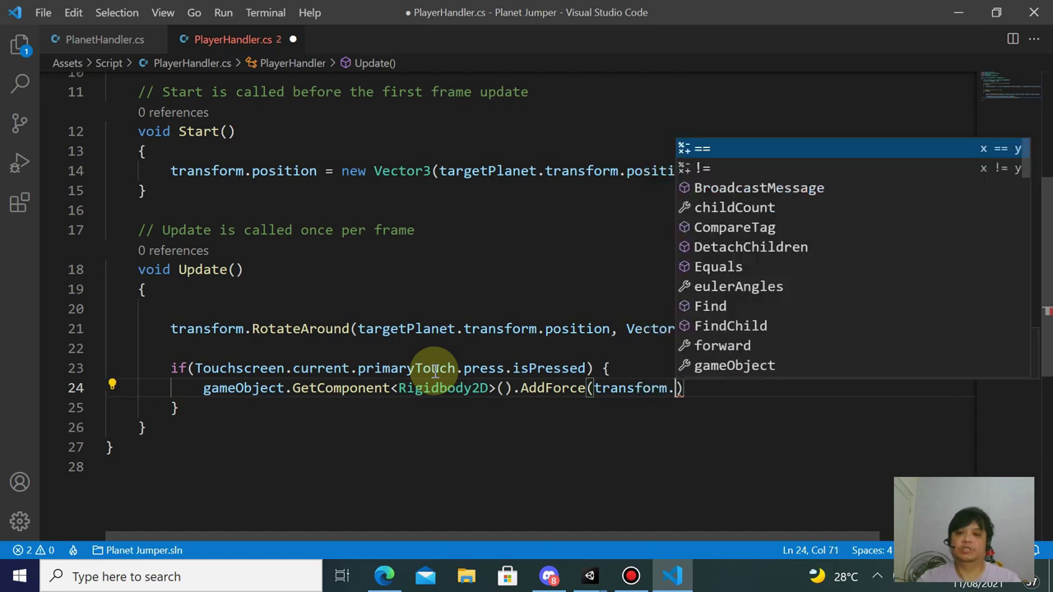
text(up)
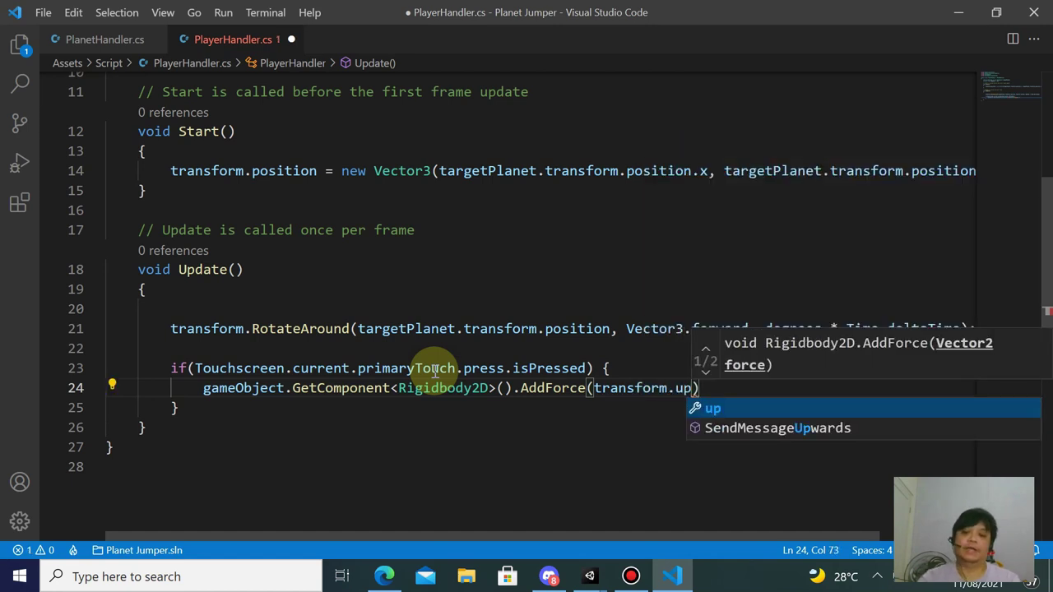
text( *)
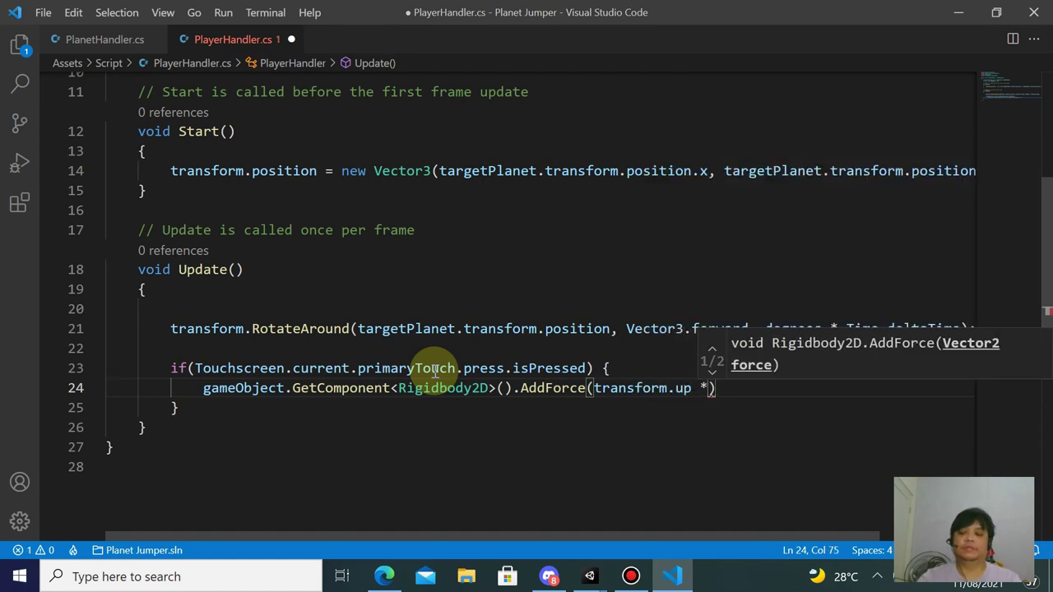
text( jumpForce);)
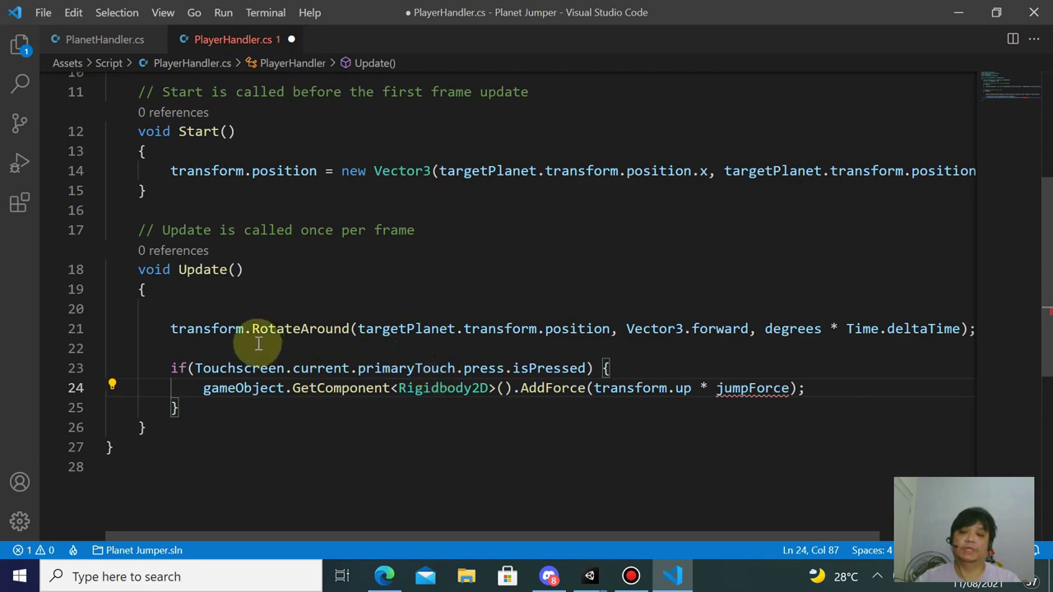
scroll(375, 283, up, 3)
Add 'private float jumpForce = 40;' below the degrees field and save the script
click(396, 238)
key(Return)
text(pr)
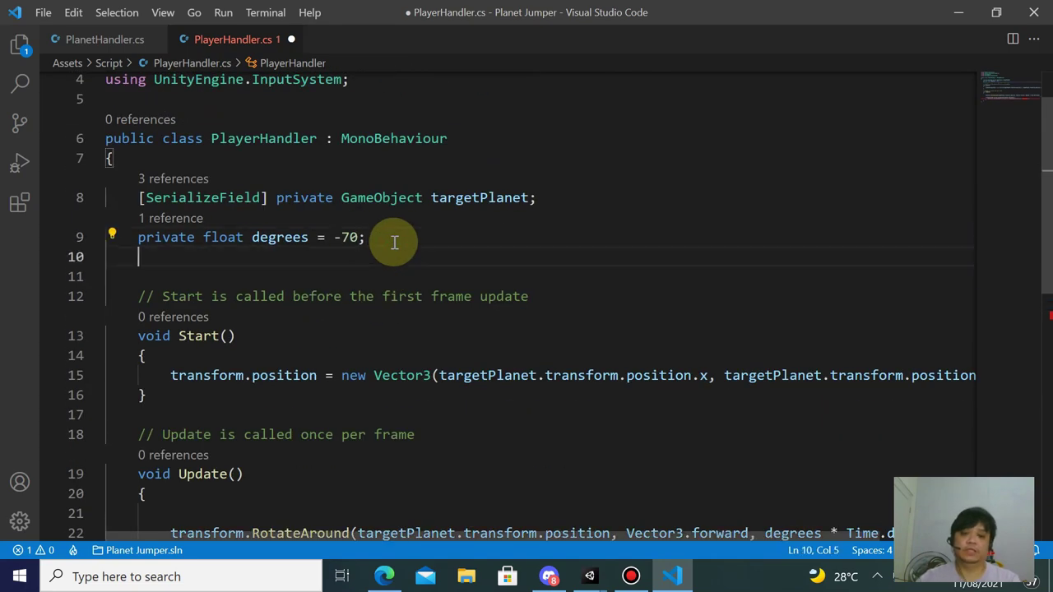
text(ivate float )
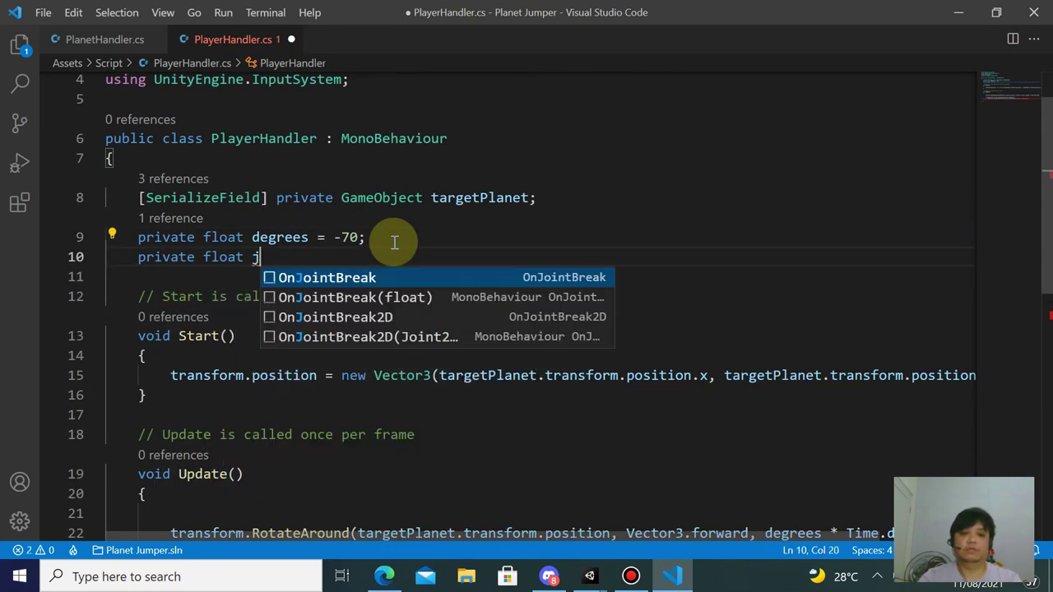
text(jump)
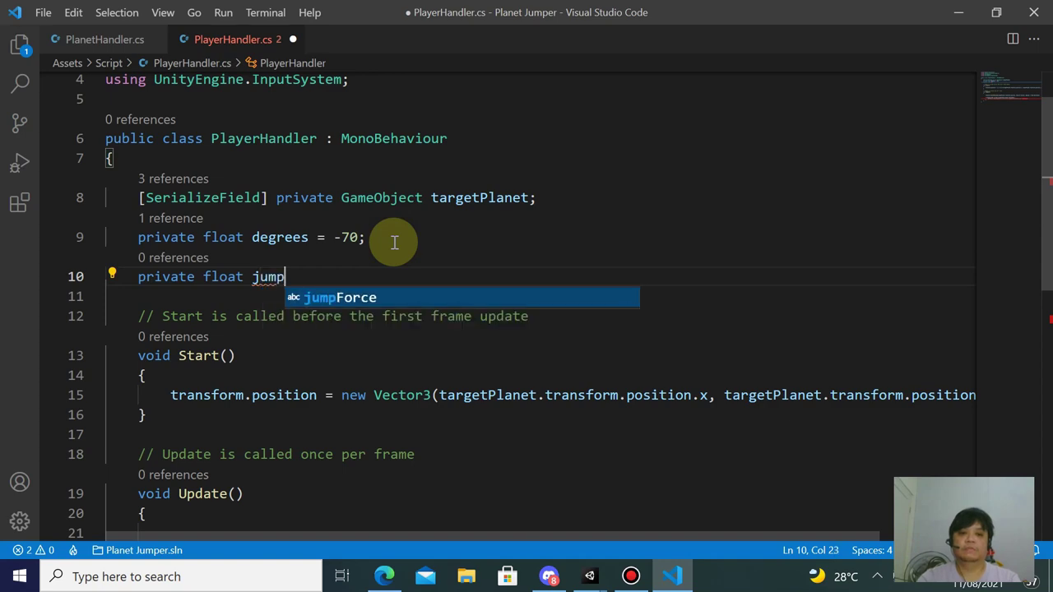
key(Tab)
text(= 40;)
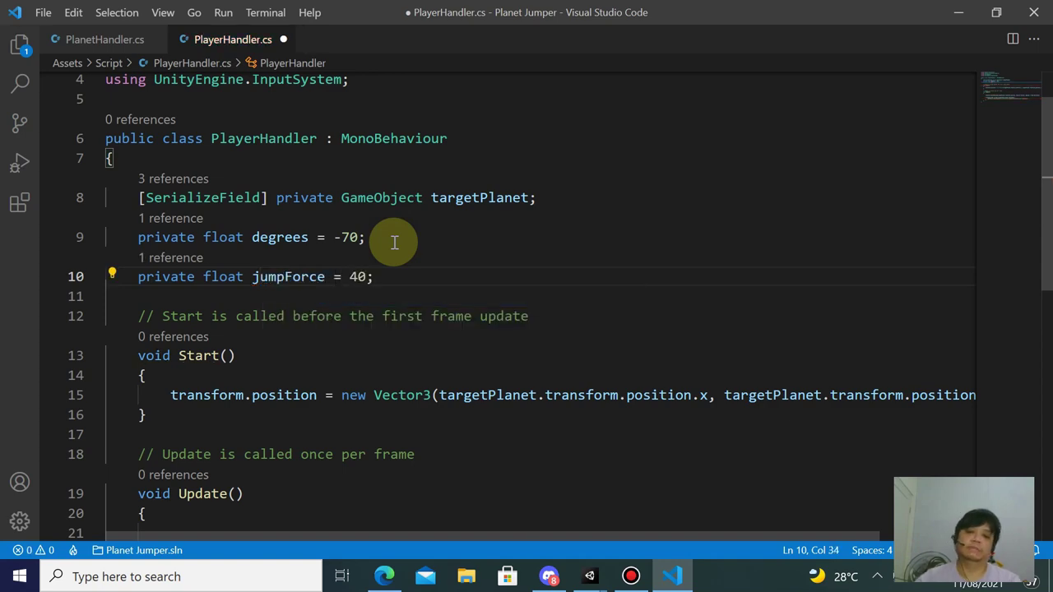
scroll(394, 242, down, 5)
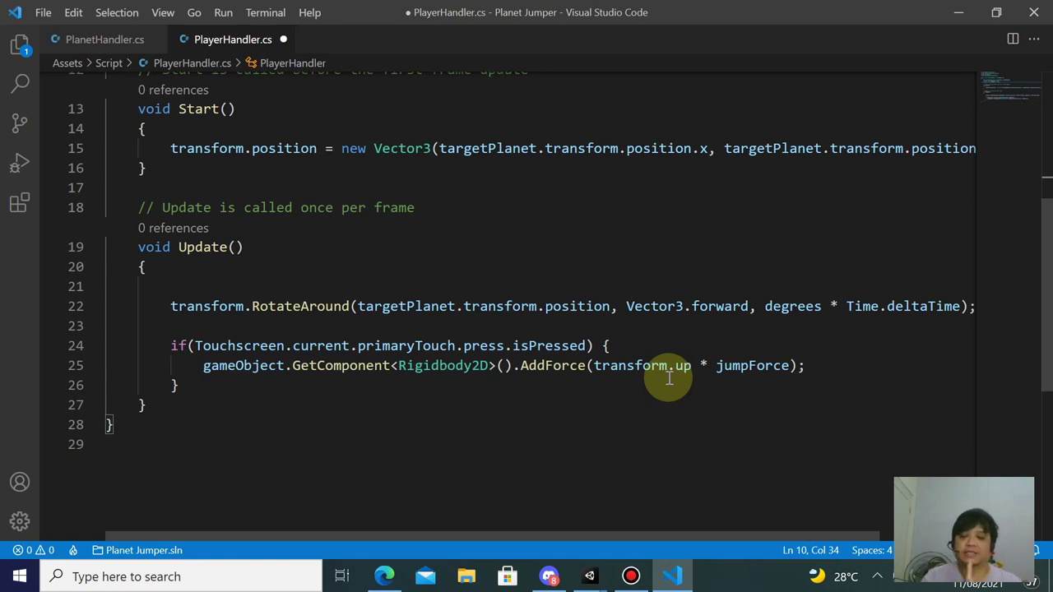
key(ctrl+s)
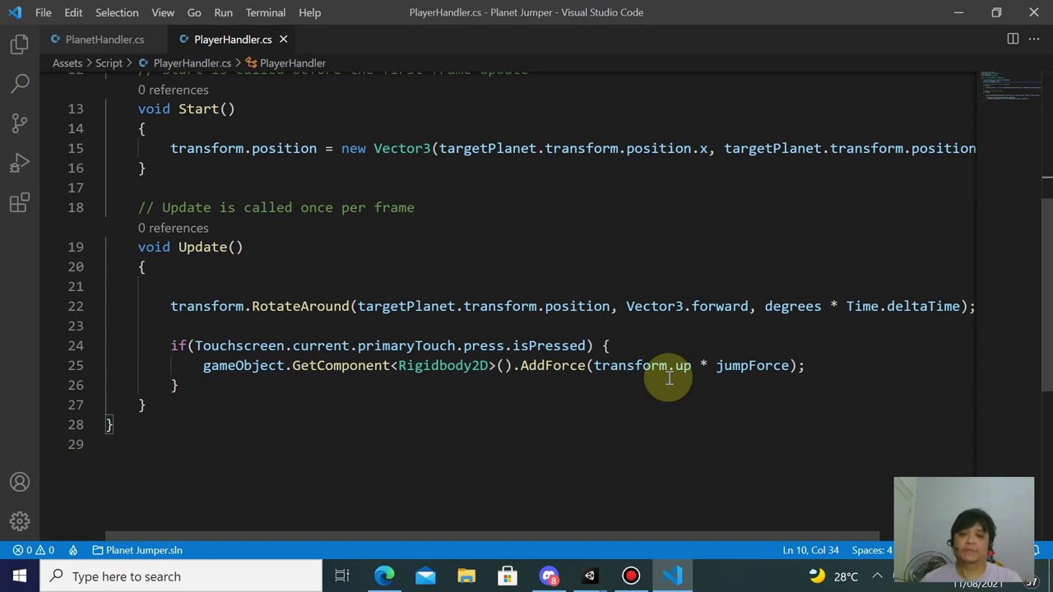
key(ctrl+z)
click(592, 379)
Save, then in Unity maximize the Simulator, play, and tap the screen to jump
key(ctrl+s)
key(alt+Tab)
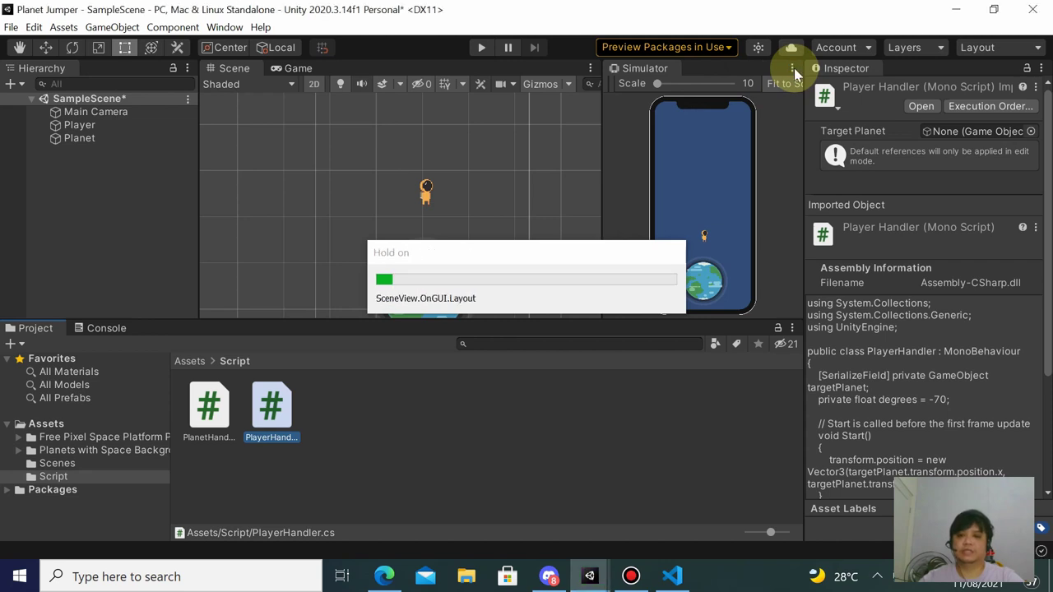
click(793, 68)
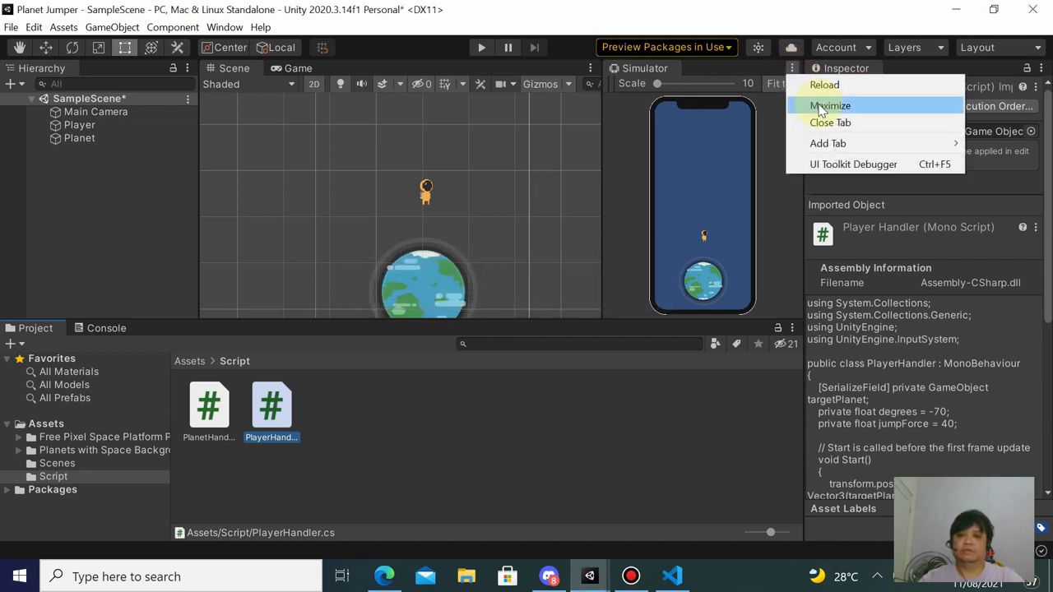
click(819, 107)
click(481, 47)
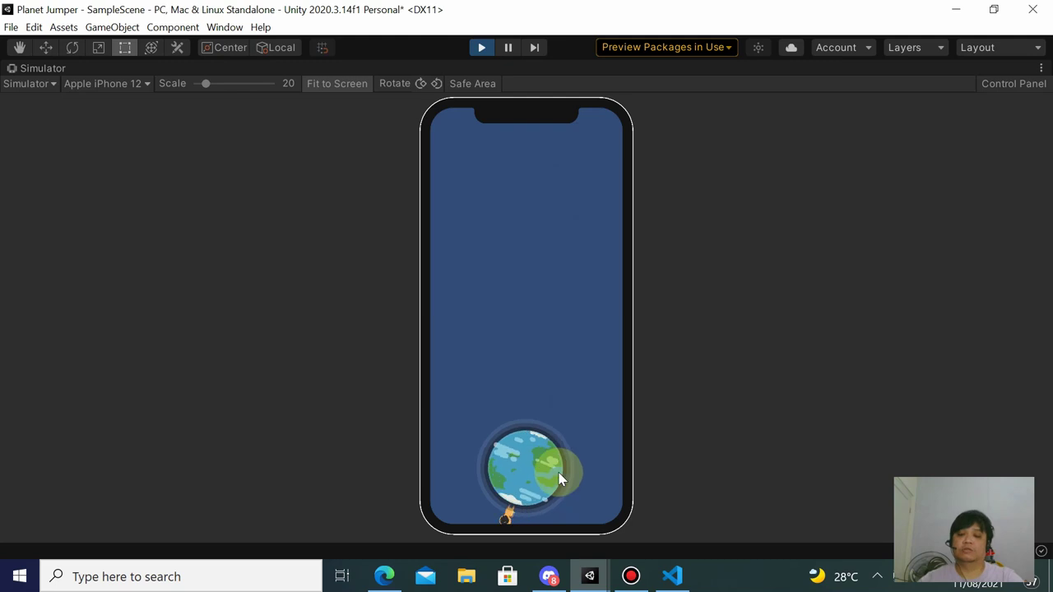
click(576, 272)
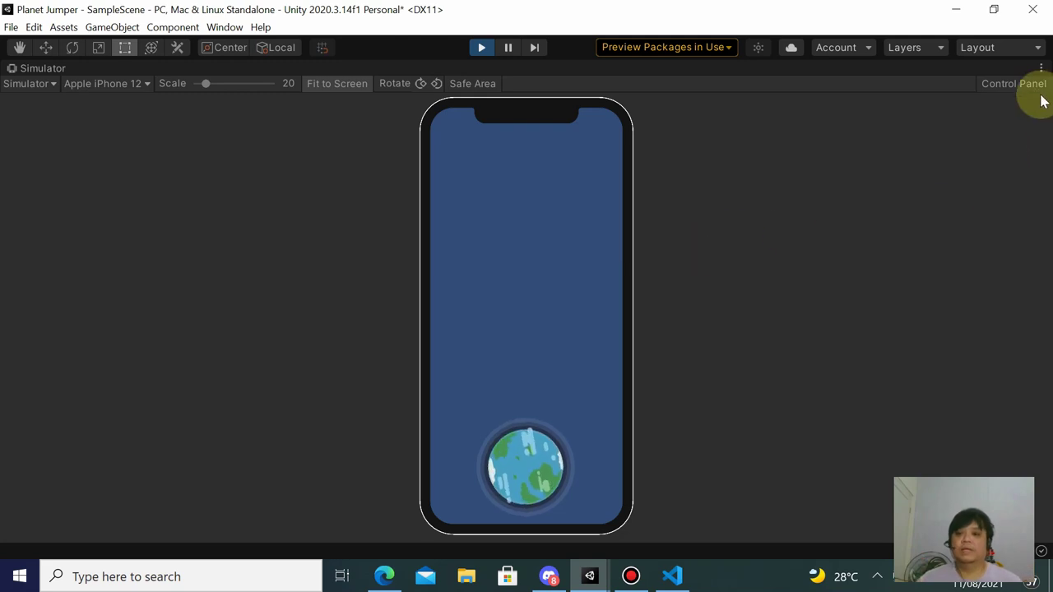
Restore the editor layout, tap the phone screen again, stop play, and return to VS Code
click(1041, 69)
click(982, 101)
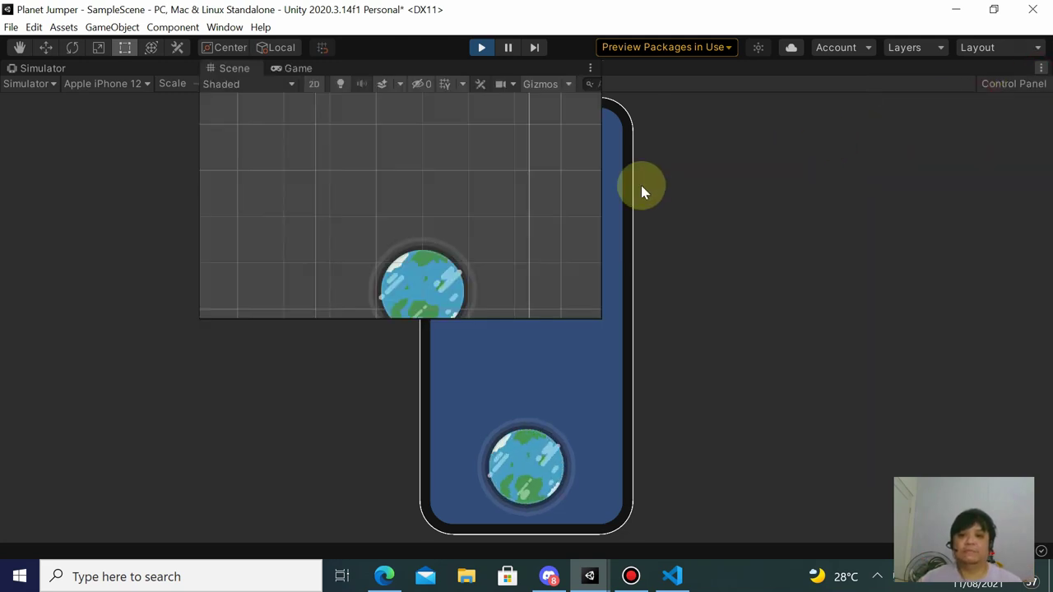
scroll(442, 235, down, 2)
scroll(442, 236, down, 2)
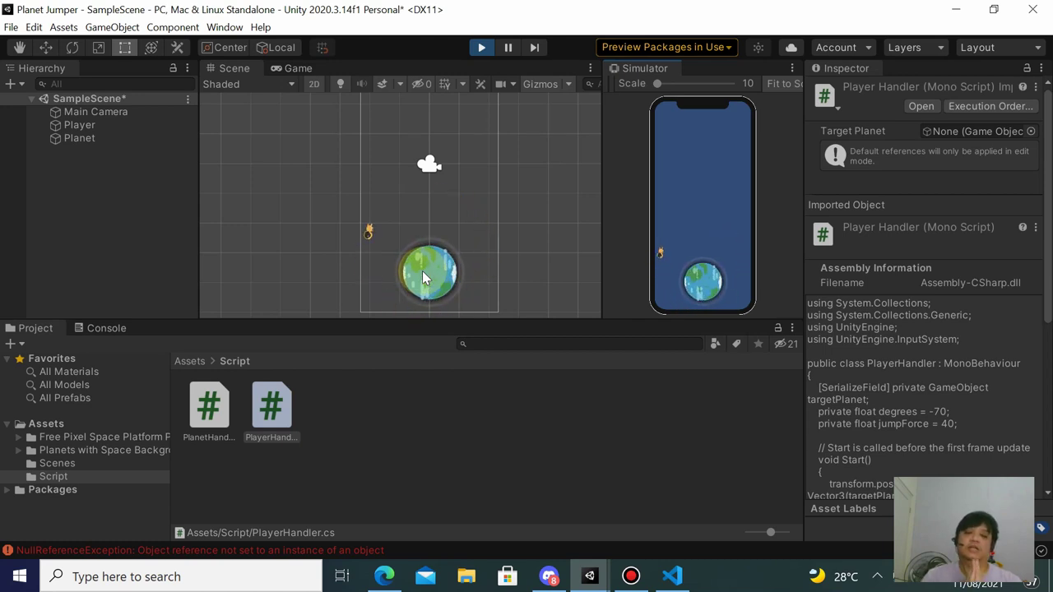
click(474, 251)
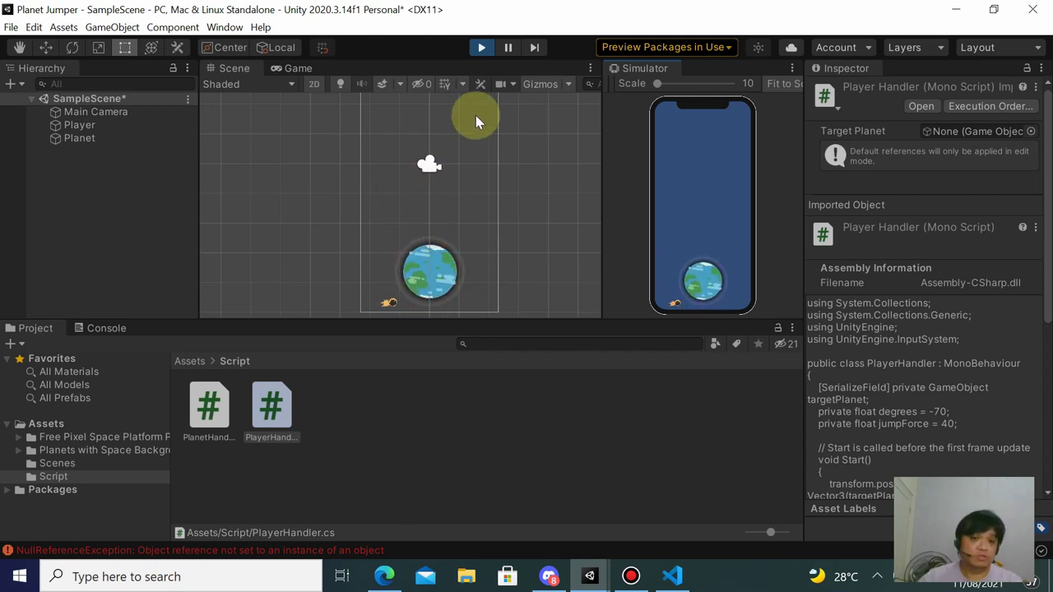
click(480, 47)
click(546, 165)
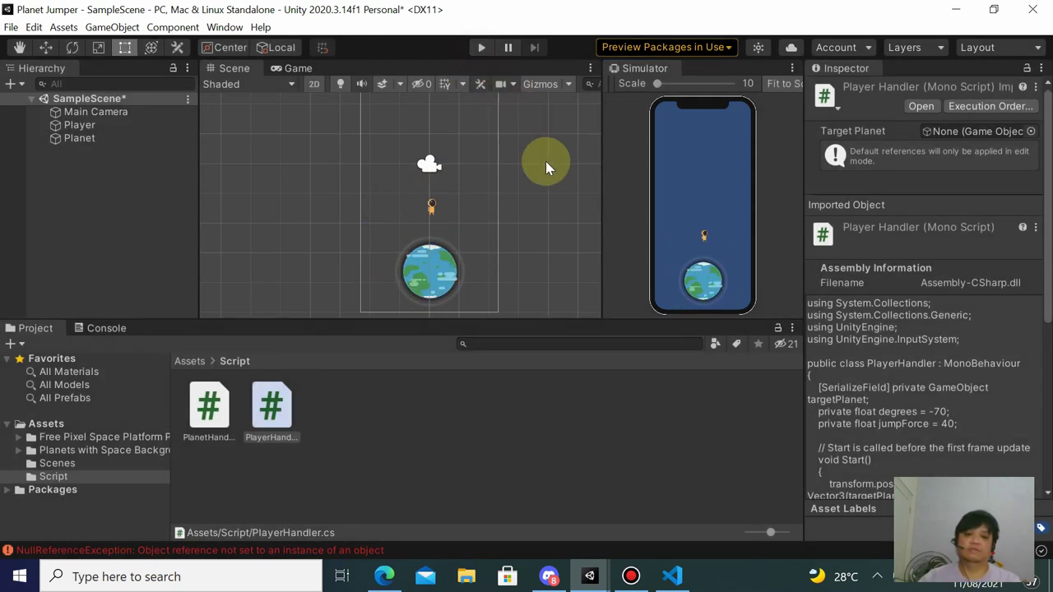
key(alt+Tab)
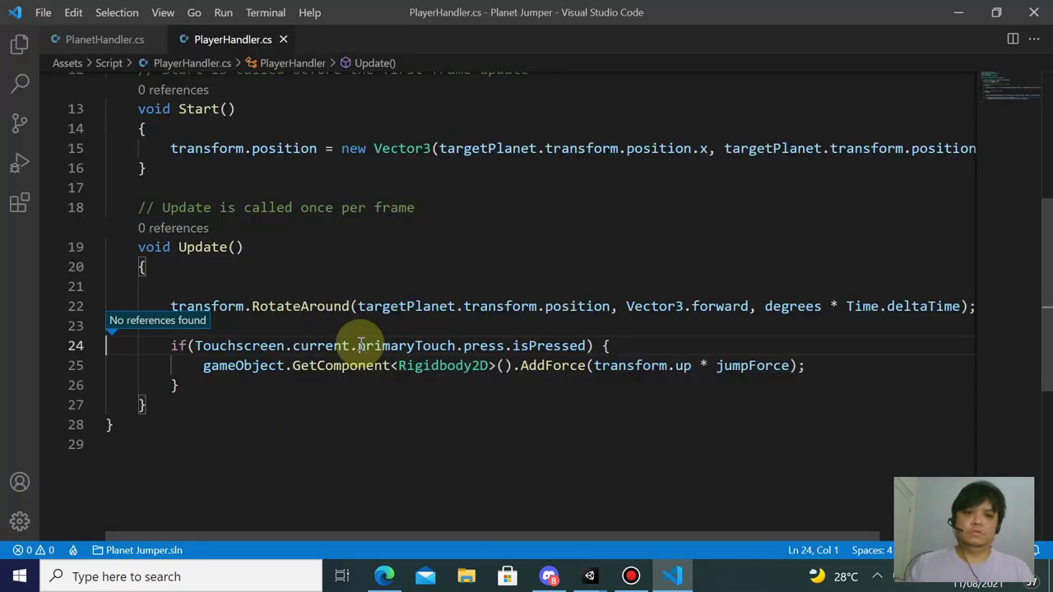
Point out the gameObject call and select transform.RotateAround on line 22
click(236, 371)
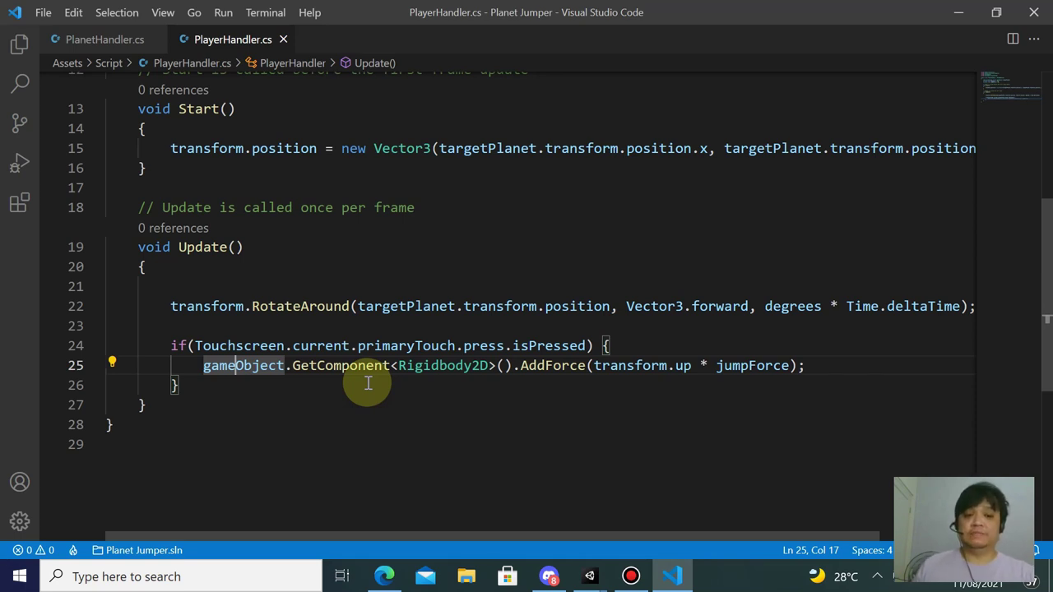
drag(171, 306, 414, 306)
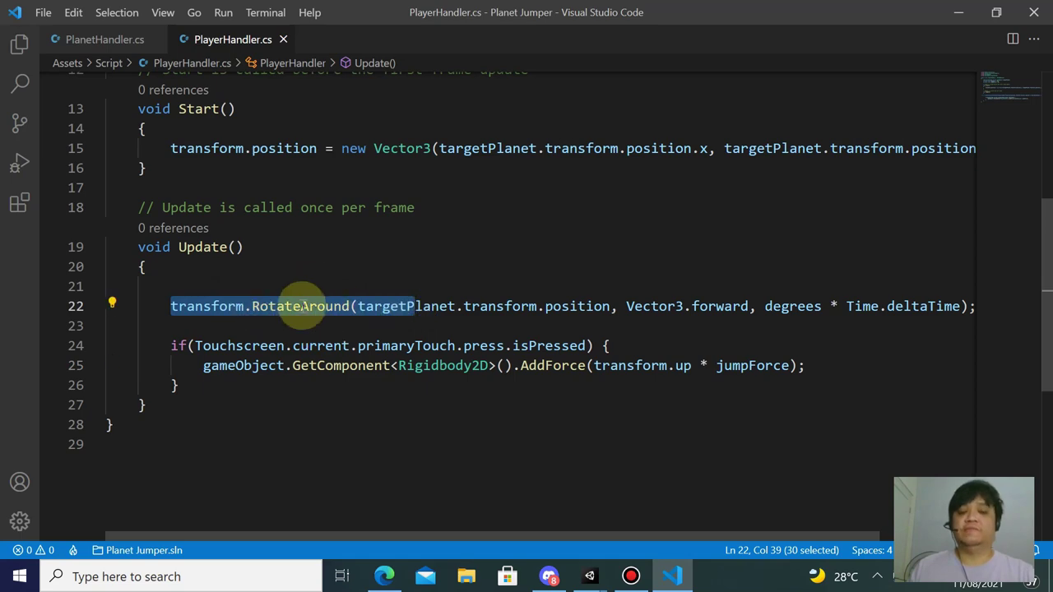
scroll(317, 298, up, 5)
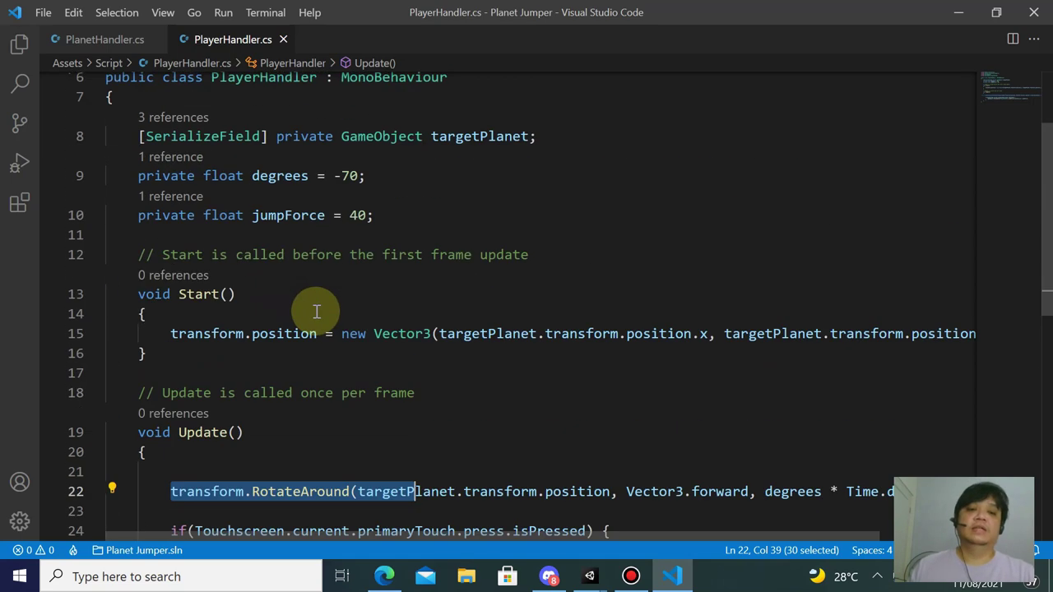
Add 'private bool isFlying = false;' on a new line below jumpForce
click(417, 210)
key(Return)
text(private float is)
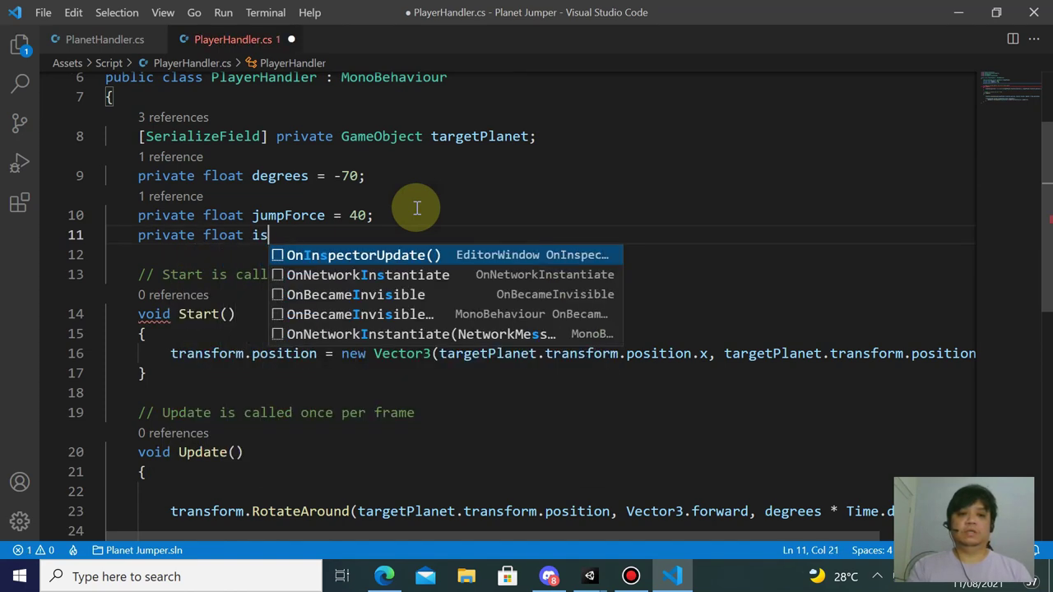
text(Flying = false;)
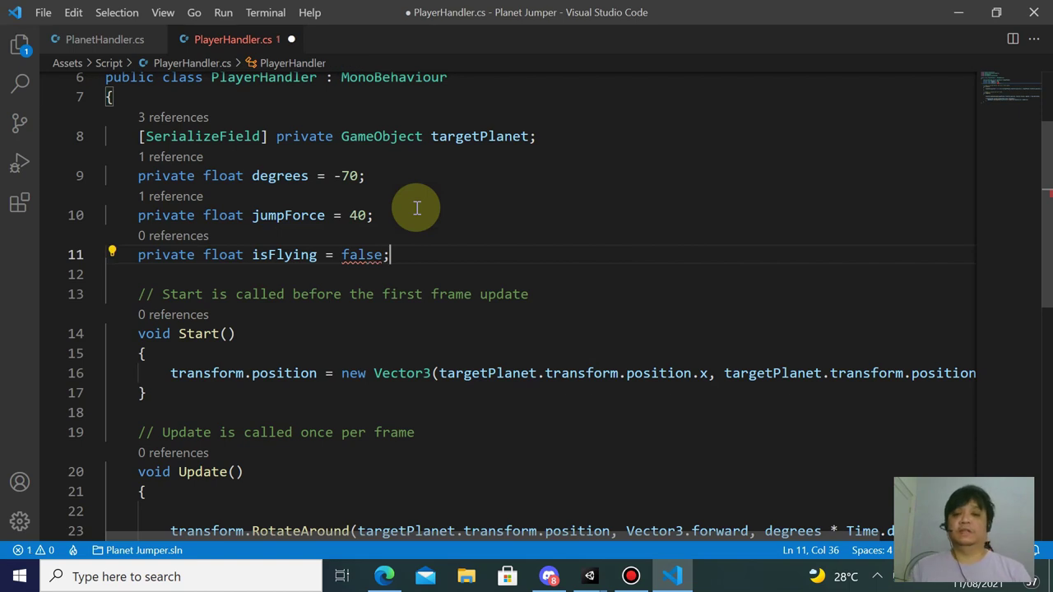
double_click(216, 255)
key(BackSpace)
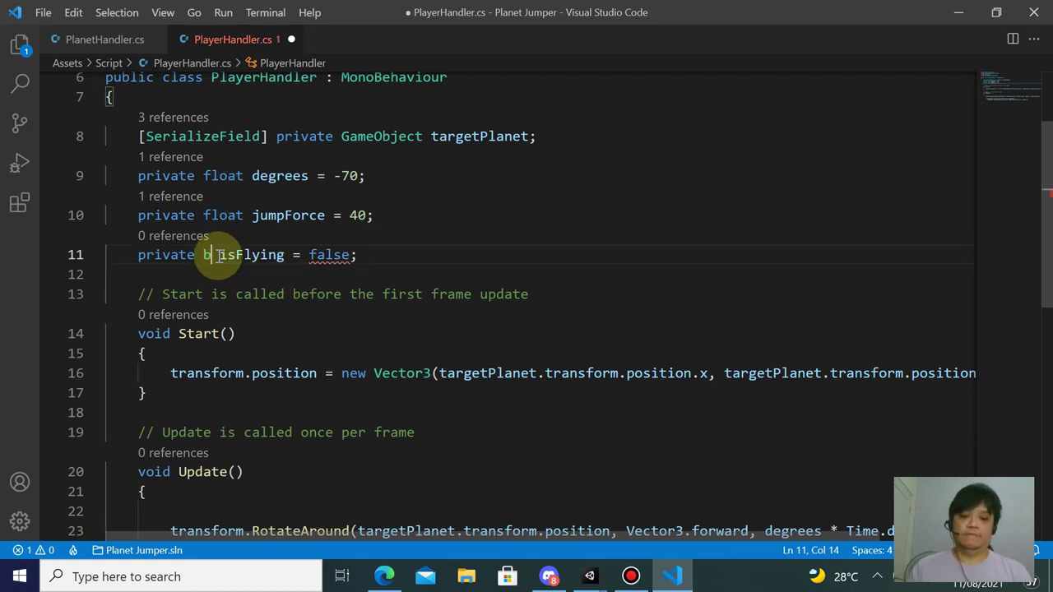
text(bool)
click(210, 256)
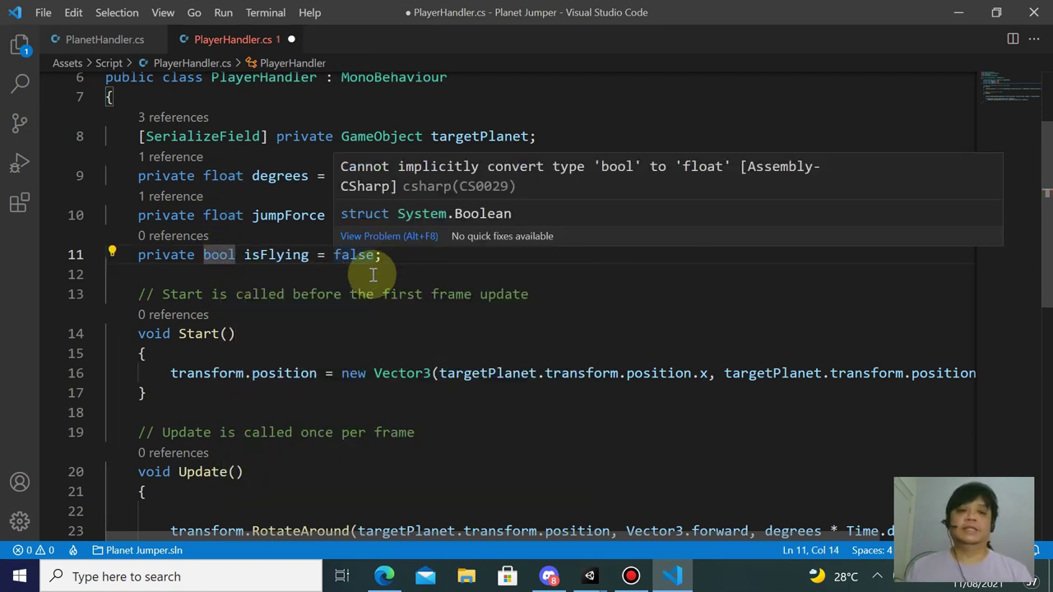
scroll(321, 261, down, 3)
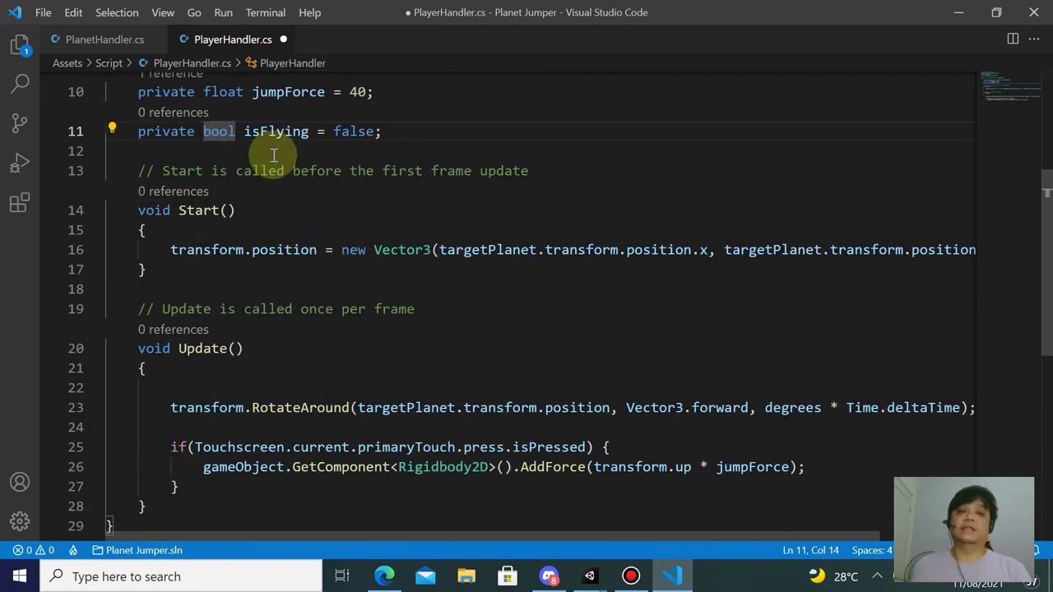
click(228, 386)
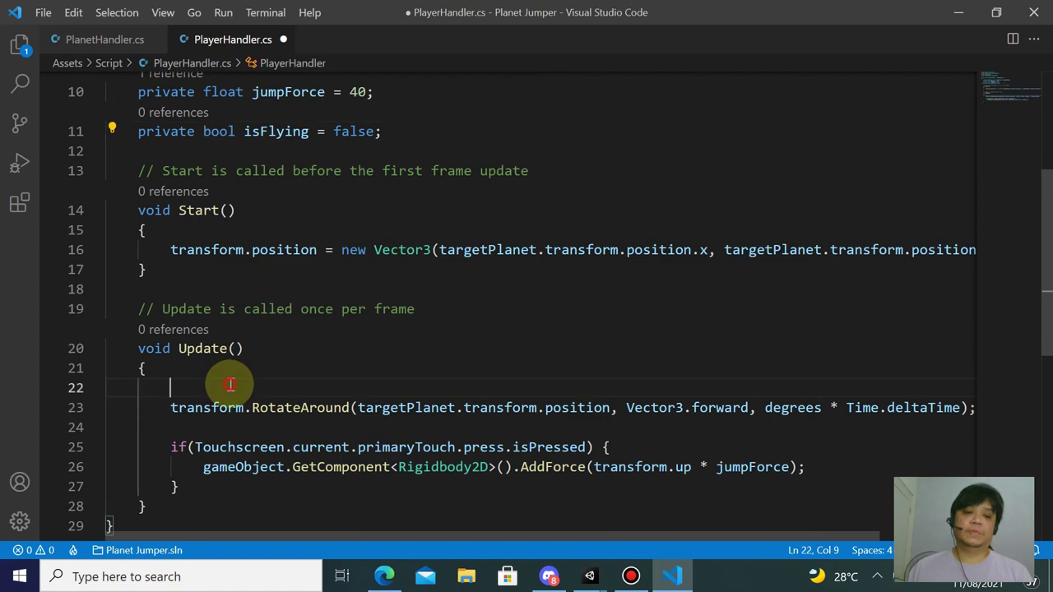
Wrap the RotateAround call in an if(isFlying == false) { } block
text(i)
key(BackSpace)
text(if()
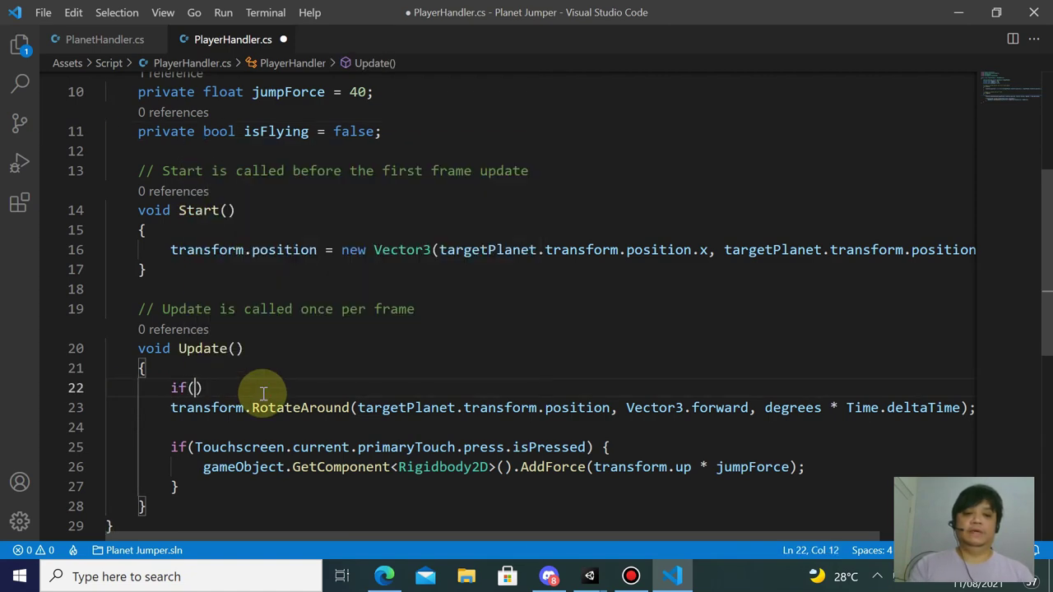
text(isF)
key(Tab)
text(== fals)
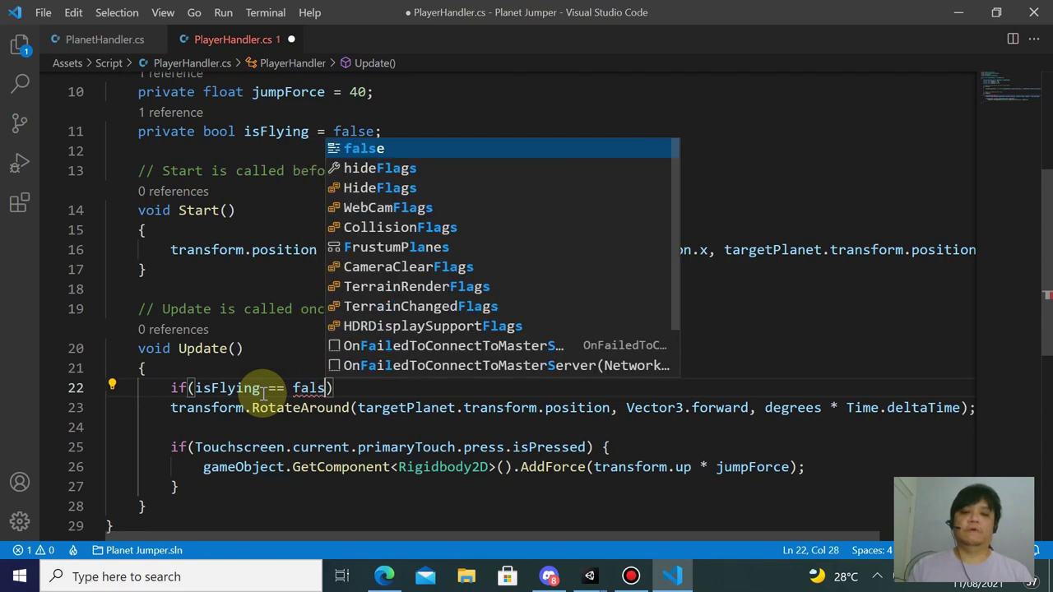
text(e) {)
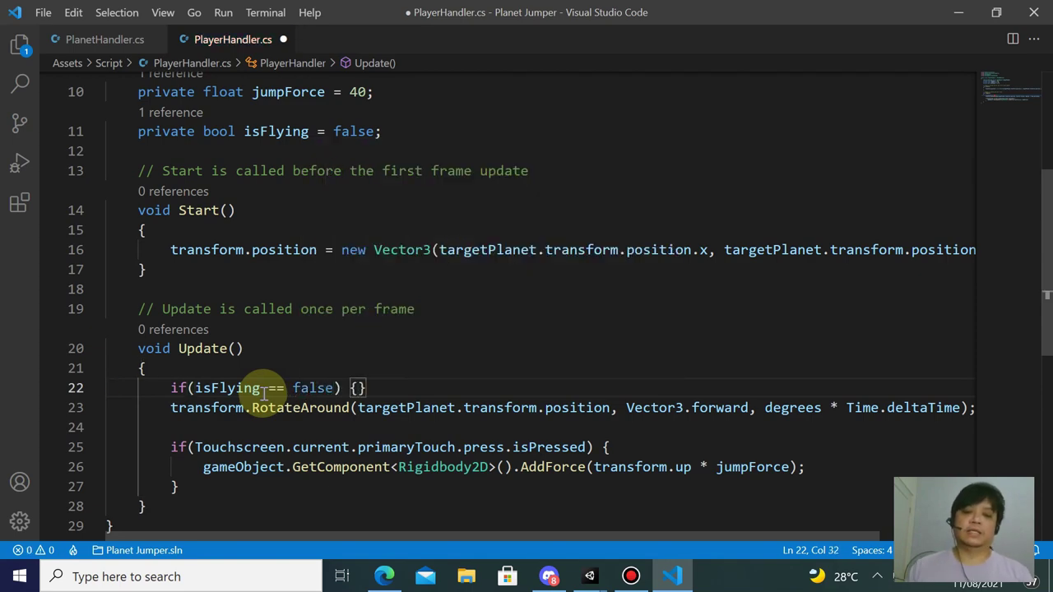
key(ctrl+End)
click(451, 348)
key(BackSpace)
click(170, 374)
key(Tab)
click(182, 393)
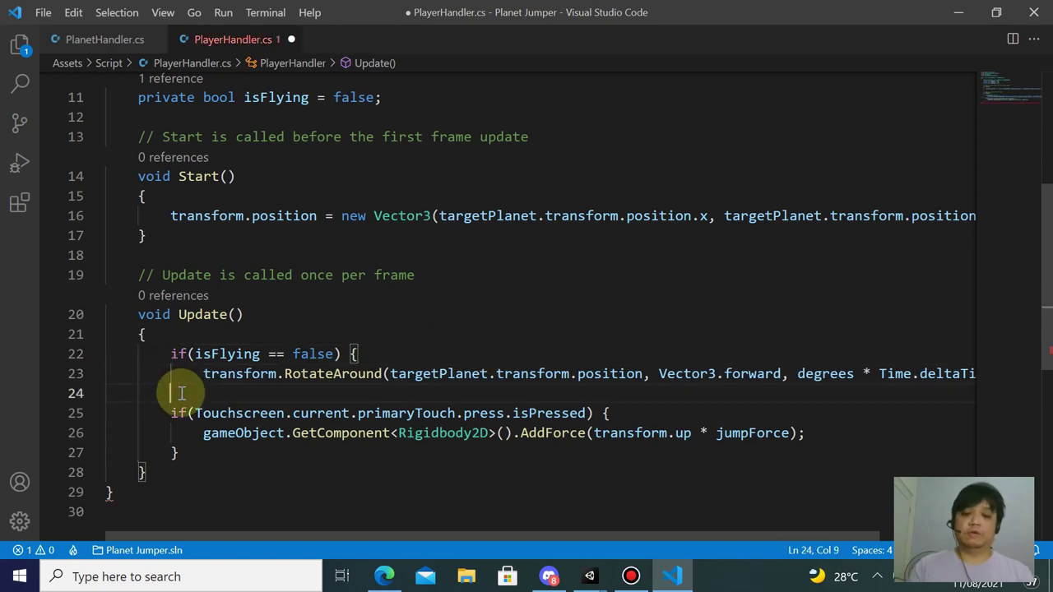
text(})
key(Return)
scroll(189, 395, down, 2)
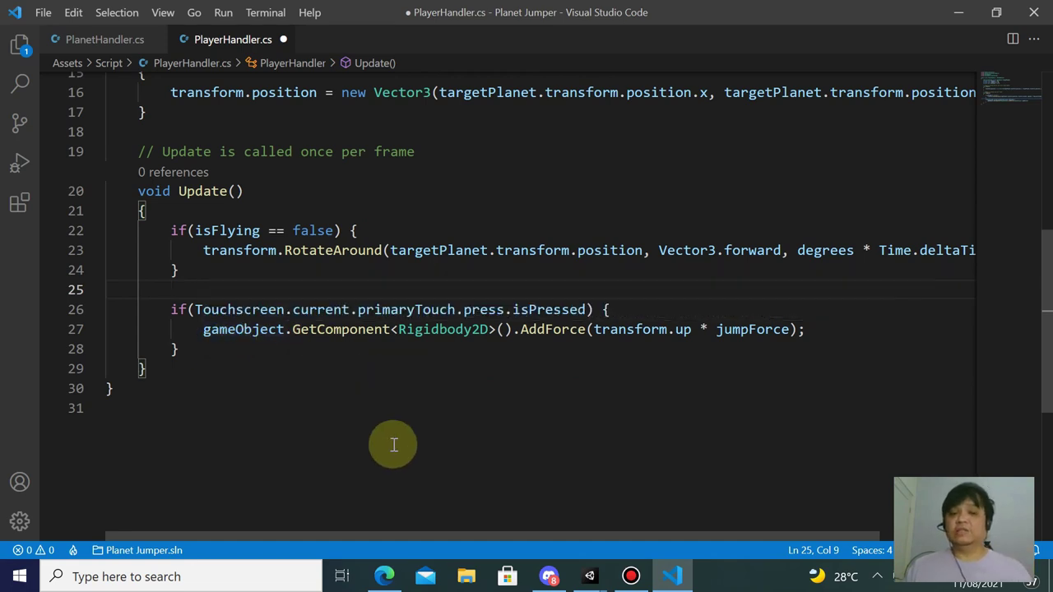
Add 'isFlying = true;' at the end of the touch block, save, and switch to Unity
click(633, 318)
key(Return)
text(isF)
key(Tab)
text(= true;)
key(ctrl+s)
key(alt+Tab)
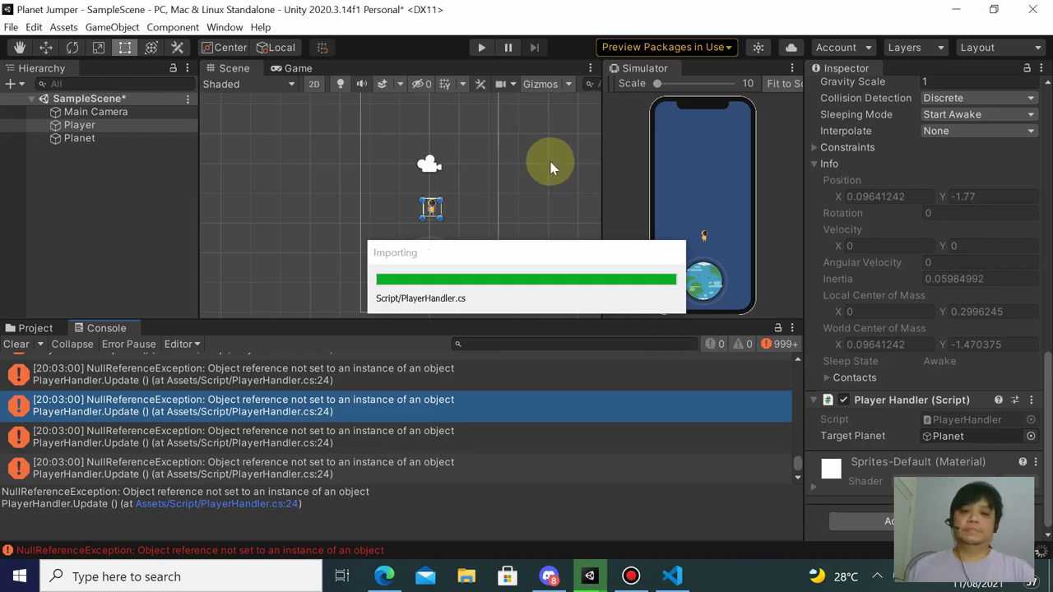
Maximize the Simulator, play, tap to launch the astronaut, stop, and restore the layout
click(790, 70)
click(831, 104)
click(493, 41)
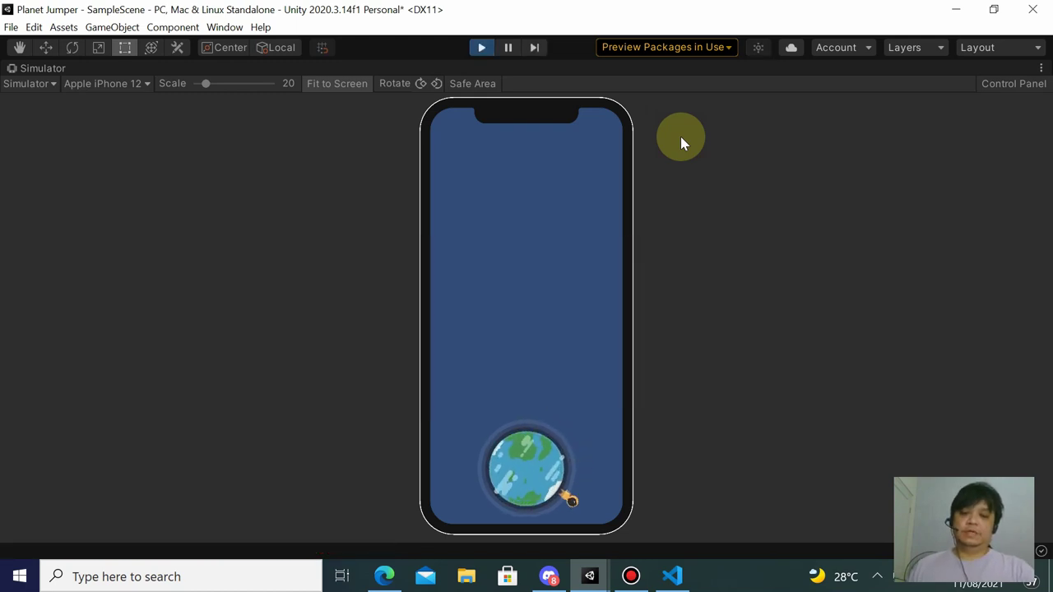
click(518, 399)
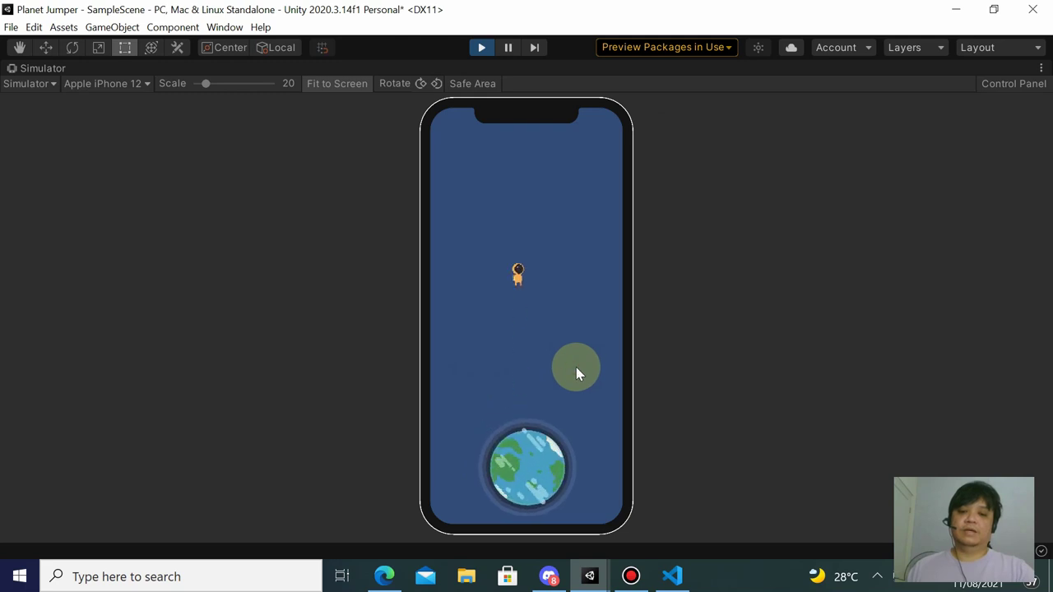
click(479, 47)
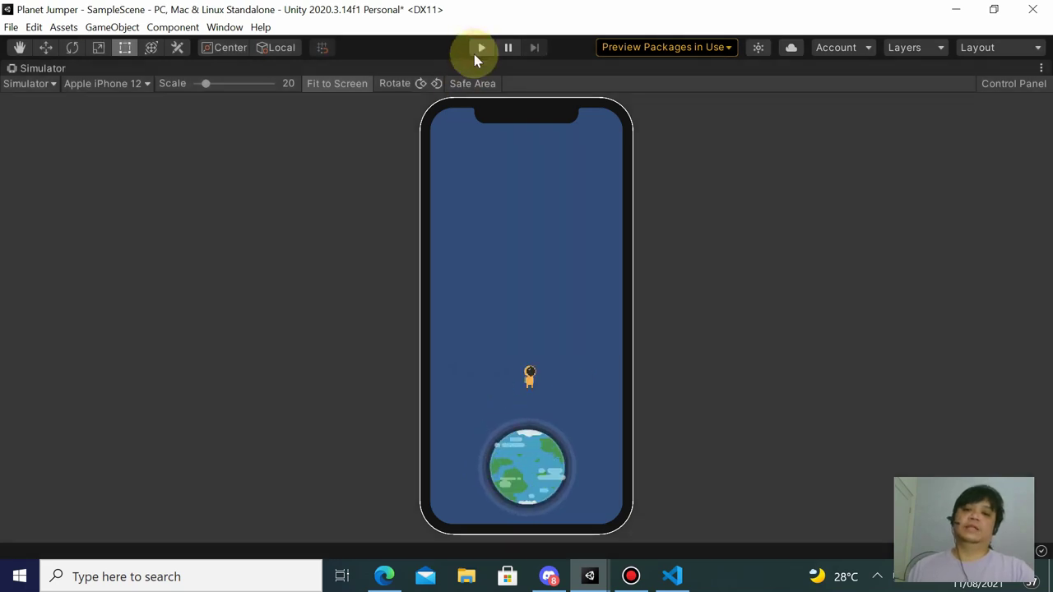
click(1042, 69)
click(1006, 102)
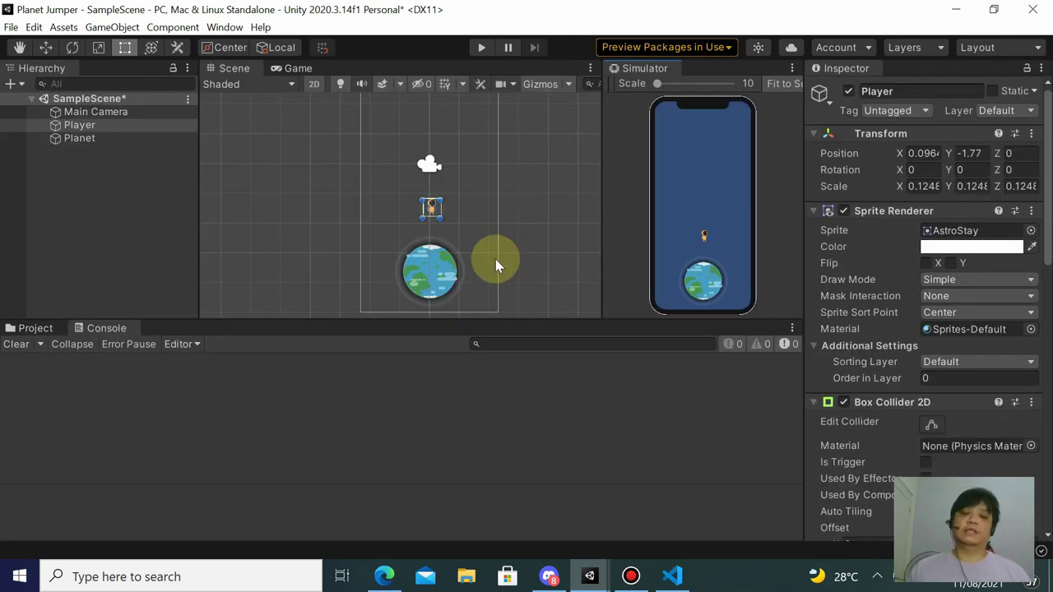
Switch from the Console to the Project tab showing Assets > Script
click(40, 329)
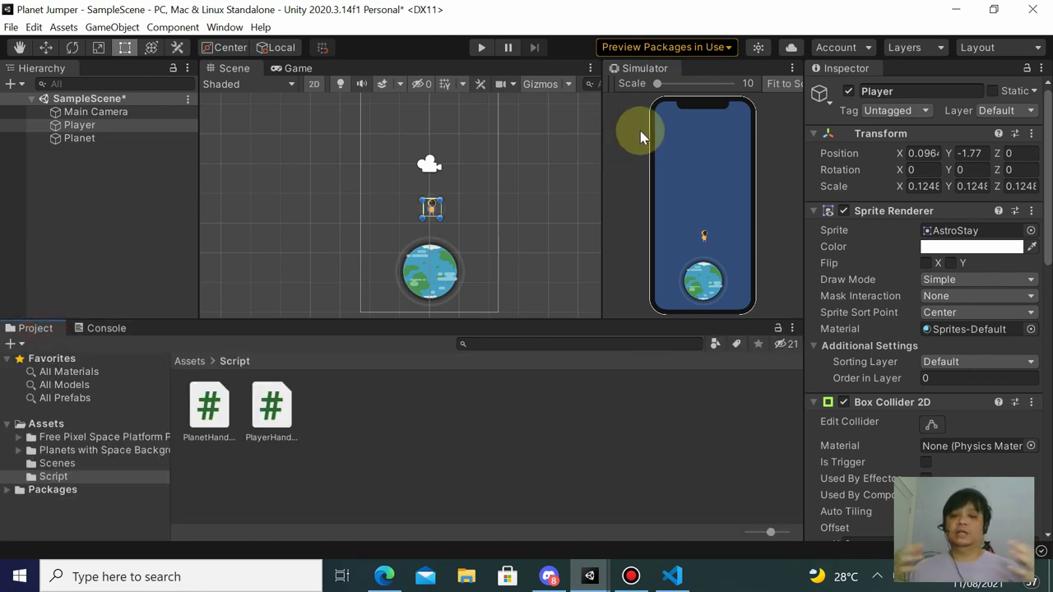